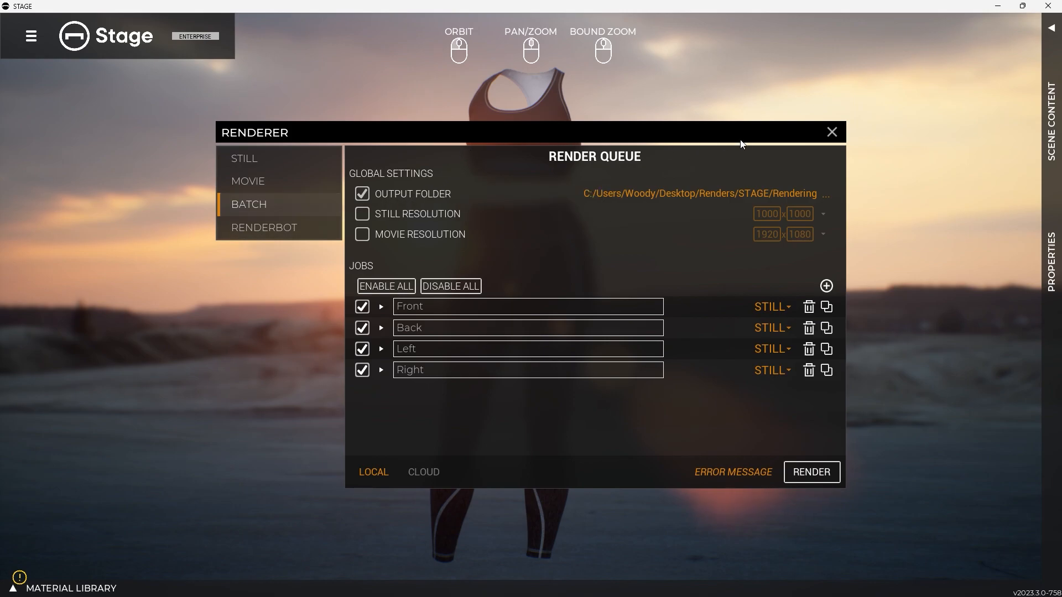
Close the renderer, reveal the properties and orbit the camera to a three-quarter front view of the full outfit
left_click(831, 132)
left_click_drag(723, 289, 640, 409)
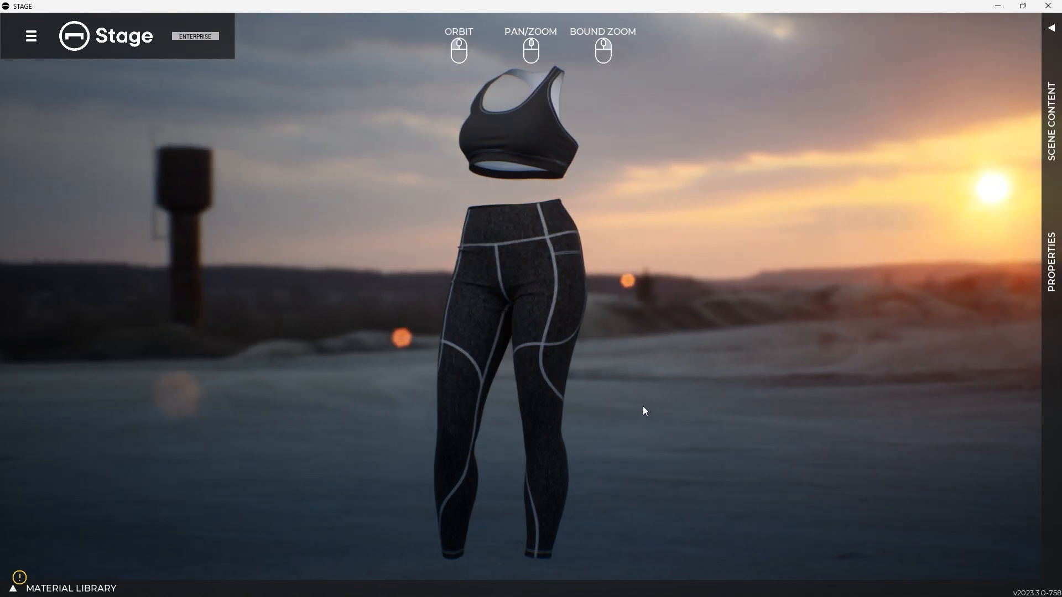
left_click(1049, 263)
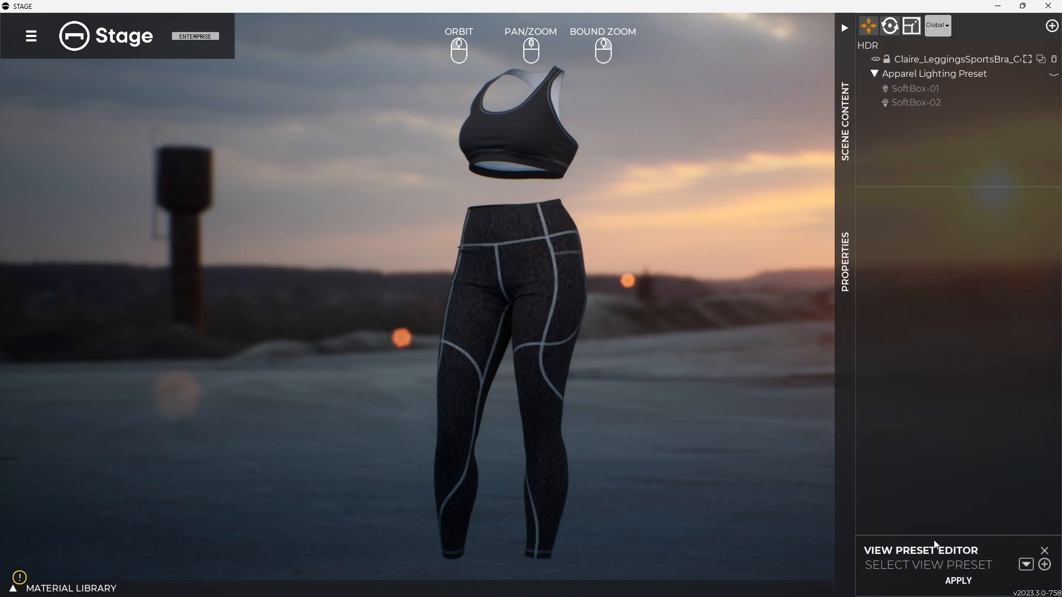
left_click_drag(573, 367, 585, 366)
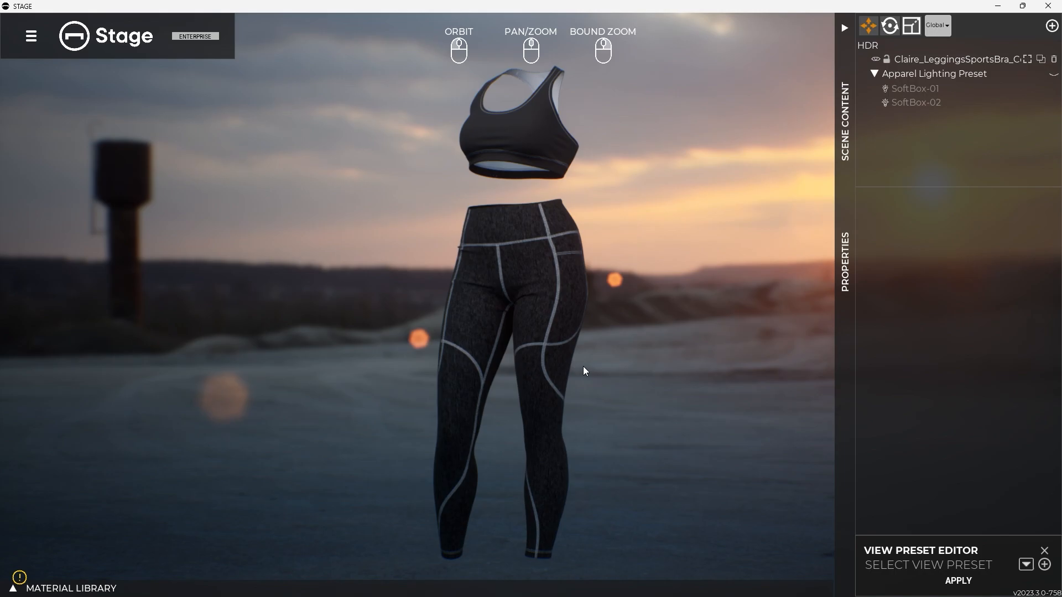
Create a view preset named Outfit-Full-3Q from the current camera view
left_click(1043, 565)
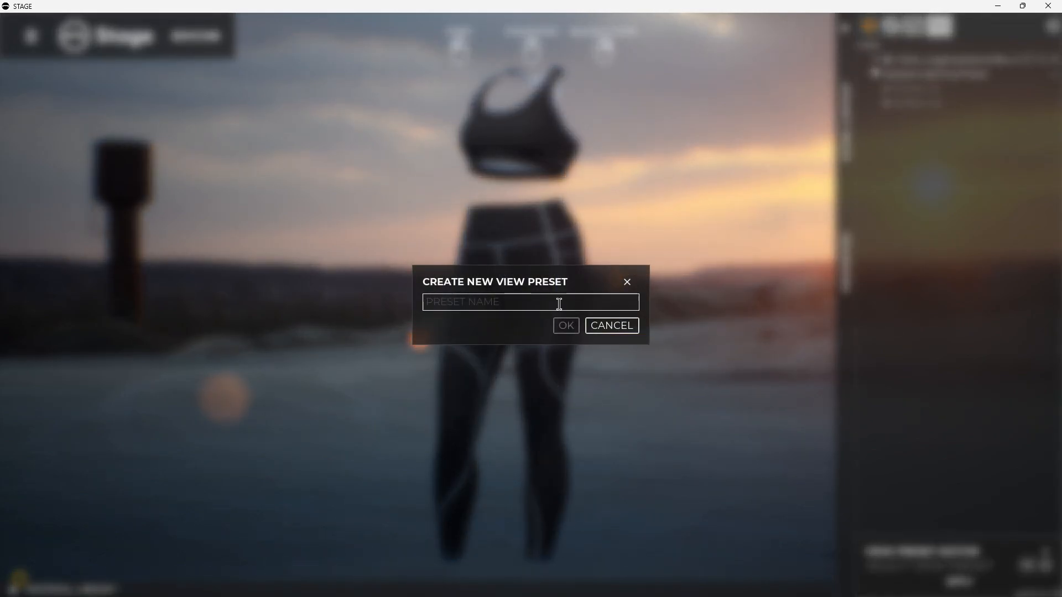
type("Outfit-Full-3Q")
left_click(561, 325)
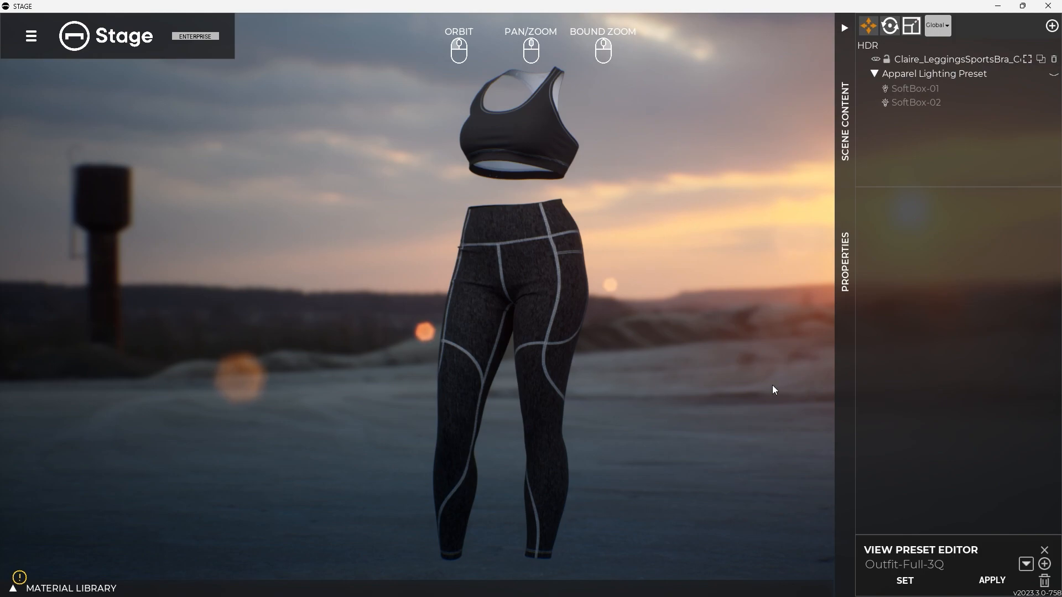
Adjust the three-quarter view and save it to the Outfit-Full-3Q preset, then orbit away and reapply the preset
left_click(907, 582)
left_click_drag(550, 367, 640, 355)
left_click(904, 580)
left_click_drag(629, 347, 595, 355)
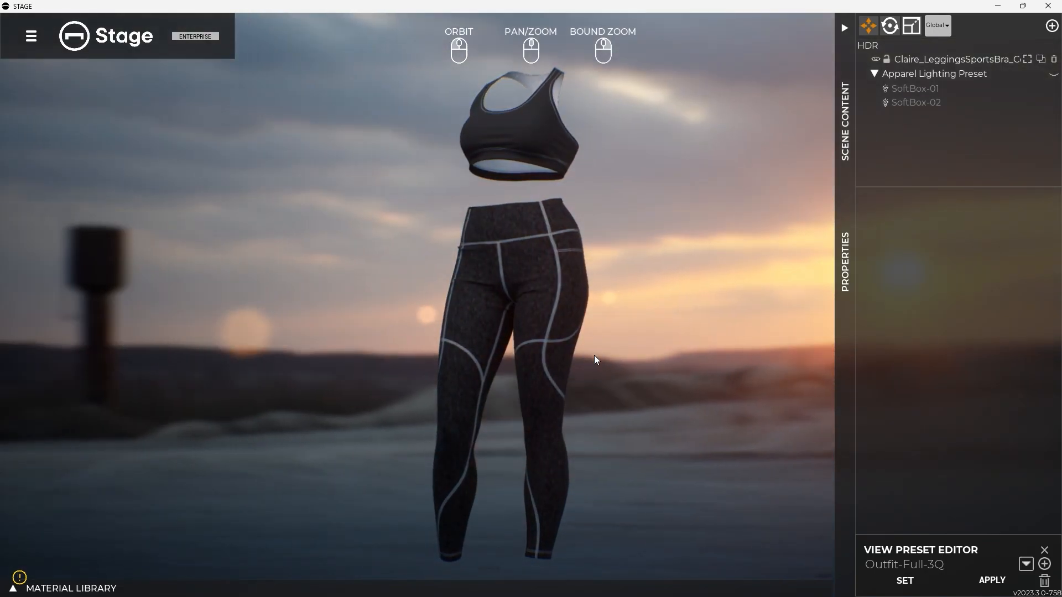
left_click(916, 581)
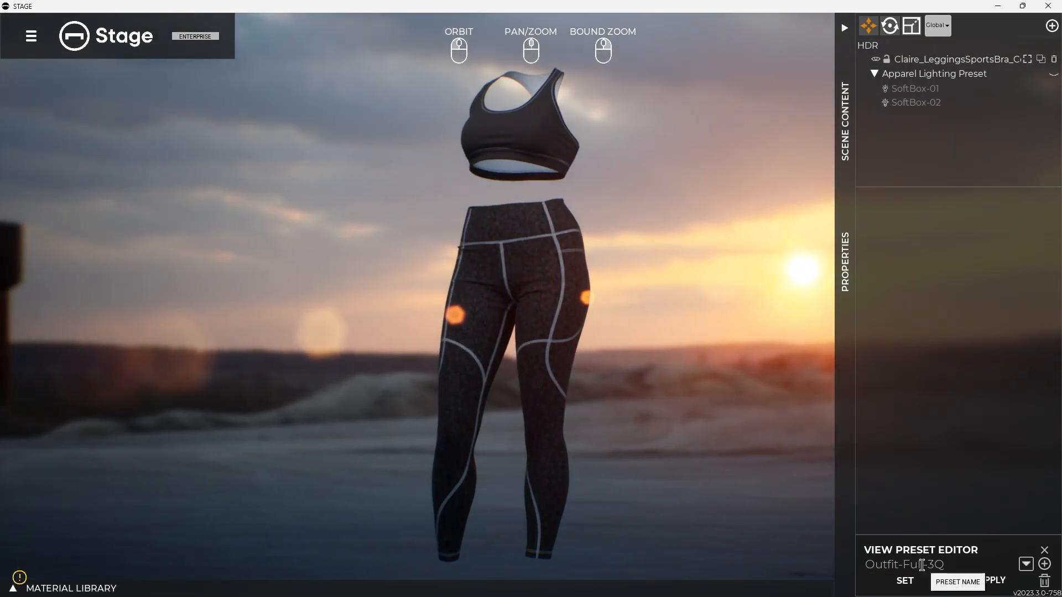
left_click_drag(675, 387, 556, 357)
left_click(992, 580)
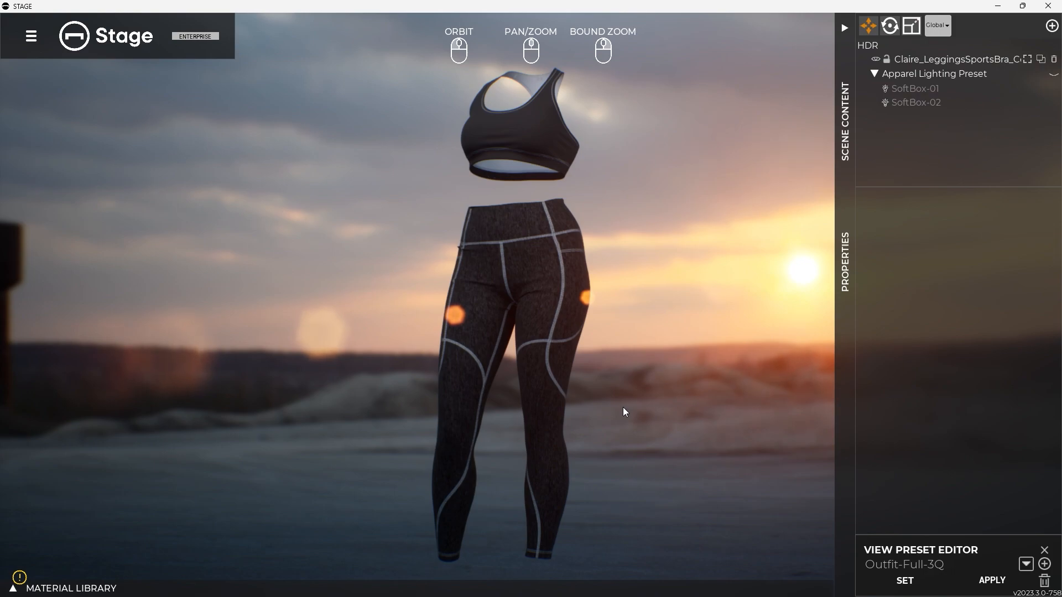
Change the scene to Bright Studio w/Lighting and apply the Outfit-Full-3Q view preset to it
left_click(31, 38)
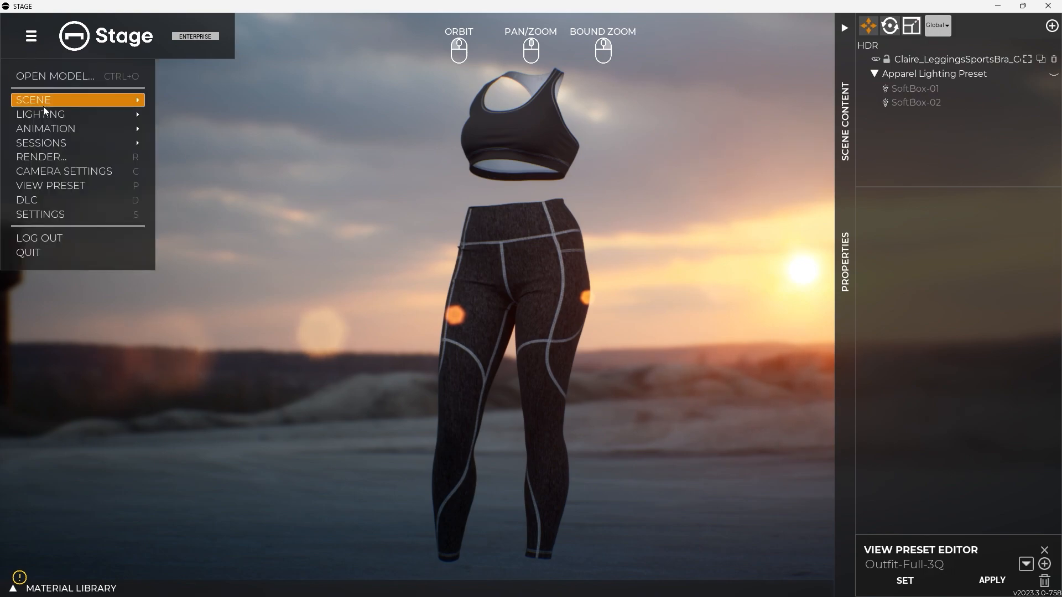
mouse_move(43, 102)
left_click(215, 125)
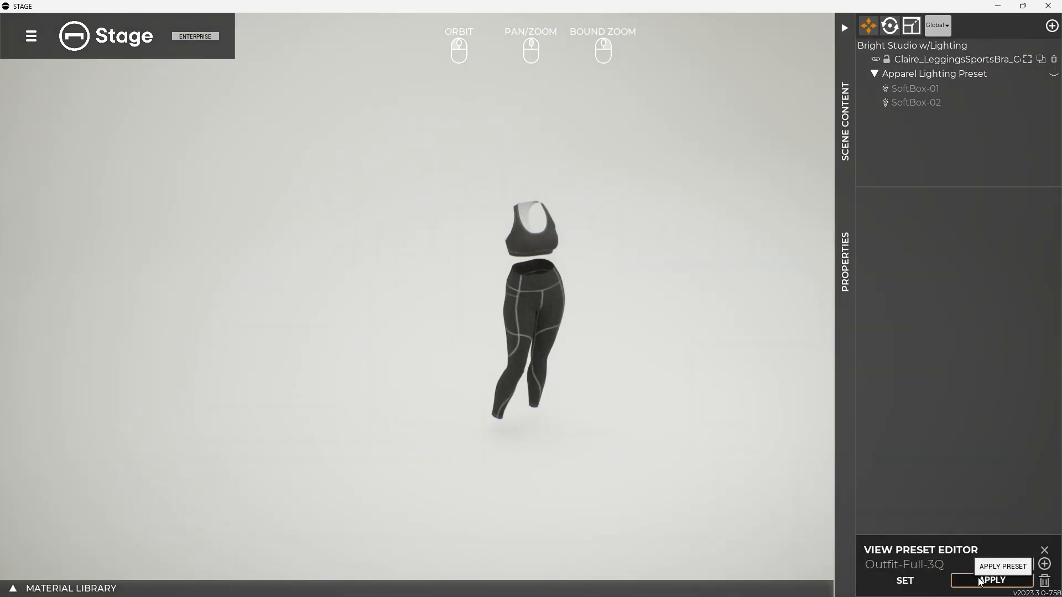
left_click(980, 581)
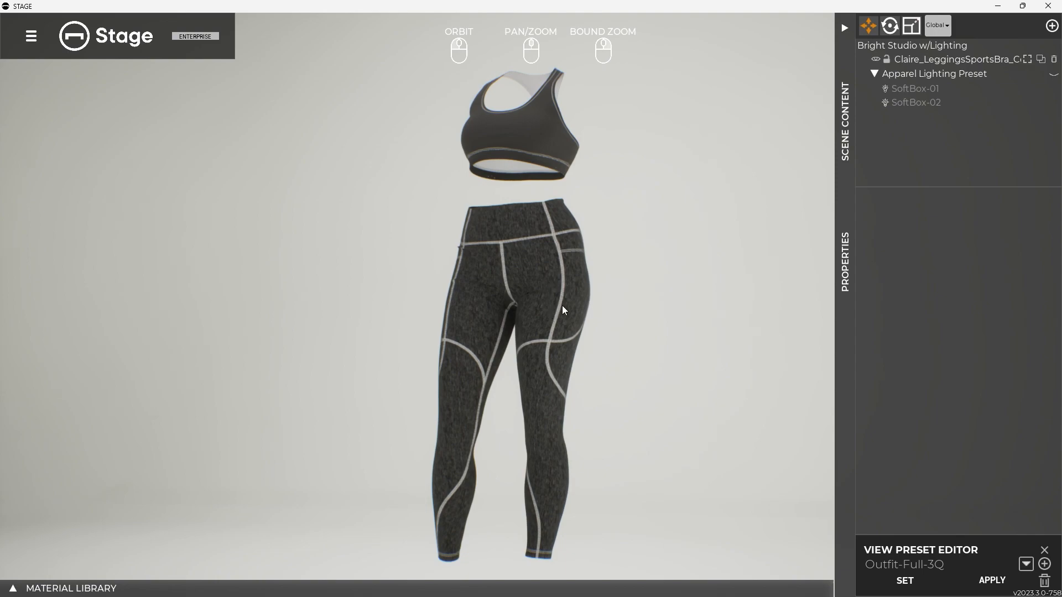
Set the camera's vignette, chromatic aberration and bloom intensities to 0.0 and save them to the Outfit-Full-3Q preset
left_click(629, 312)
left_click(1008, 219)
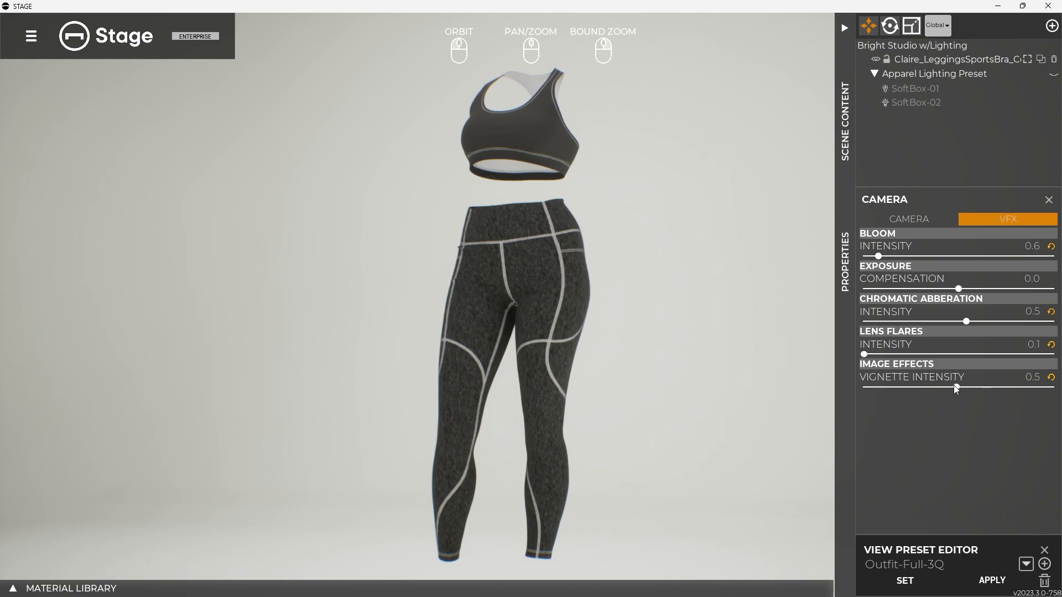
left_click_drag(955, 387, 863, 387)
left_click_drag(966, 322, 864, 321)
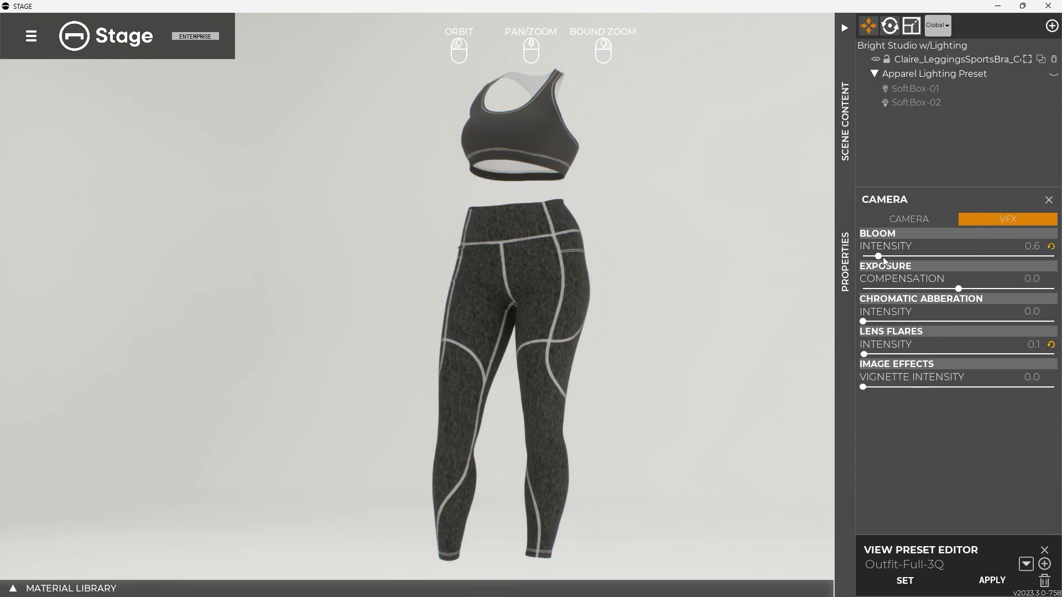
left_click_drag(879, 256, 863, 257)
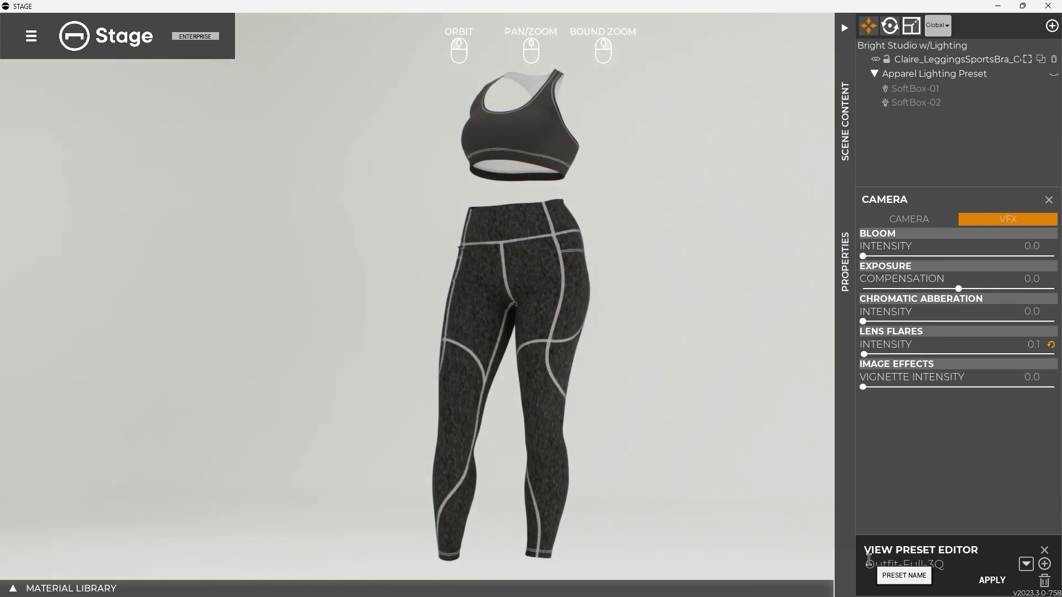
left_click(904, 580)
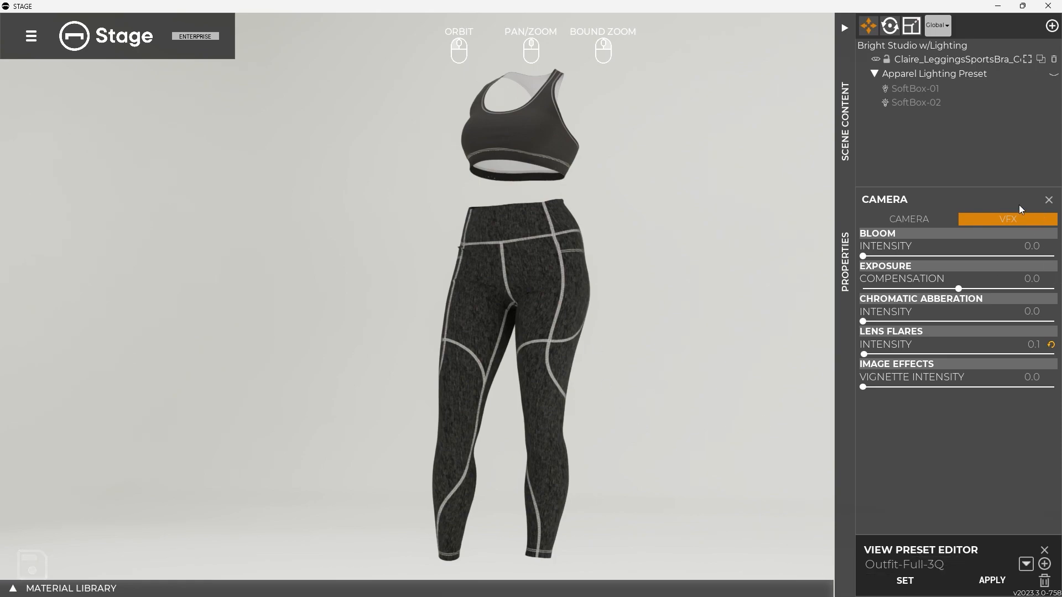
Review the camera and VFX settings, and check the outfit model's transform properties
left_click(908, 221)
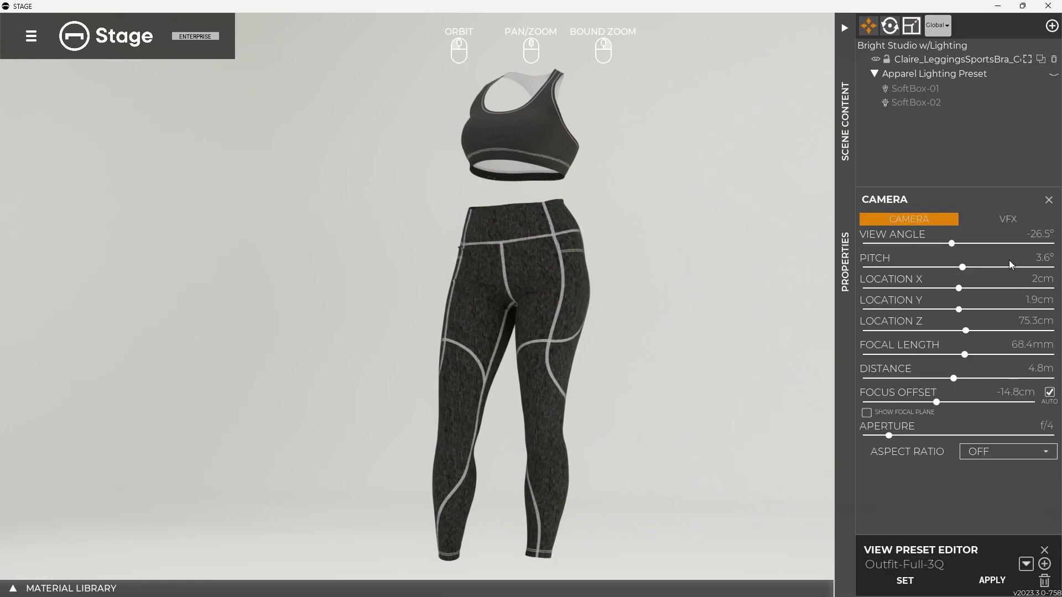
left_click(990, 220)
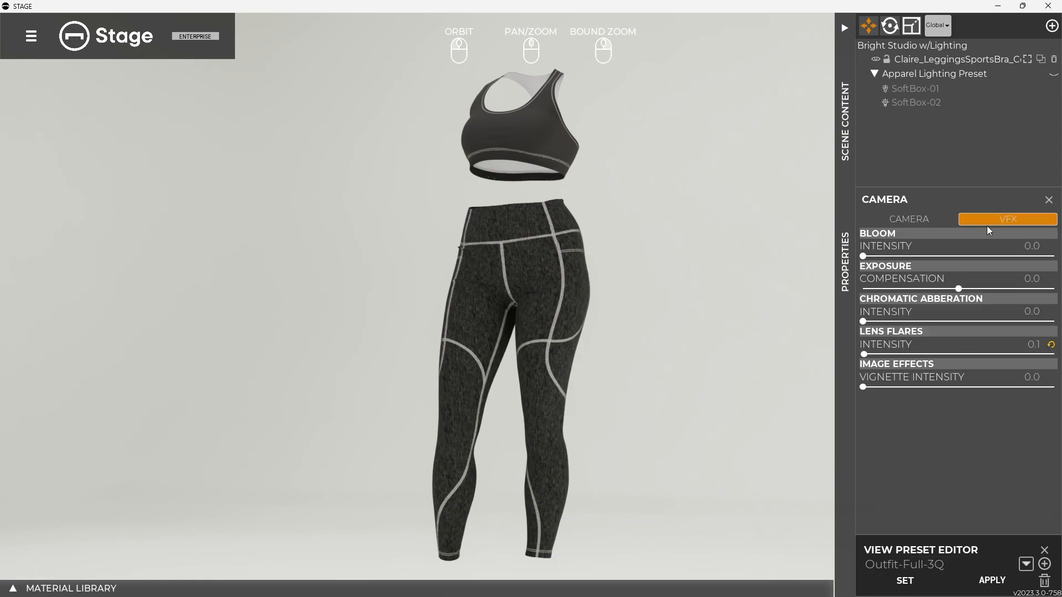
left_click(914, 60)
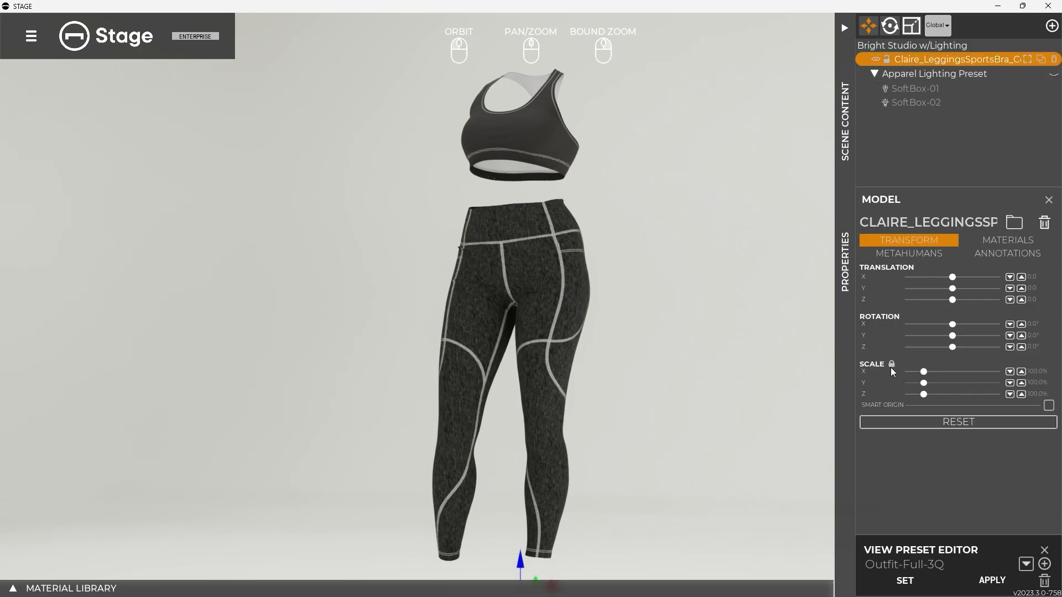
key("Escape")
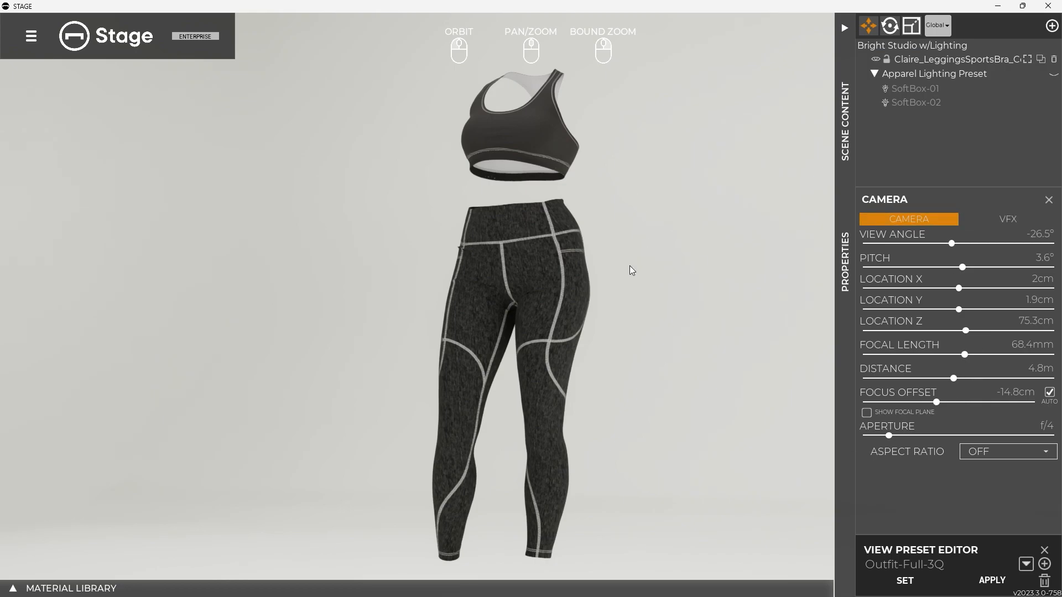
Store the current view in the Outfit-Full-3Q preset, and reapply the preset after moving the camera away
left_click(914, 579)
left_click_drag(672, 345, 765, 356)
scroll(764, 356, "down", 10)
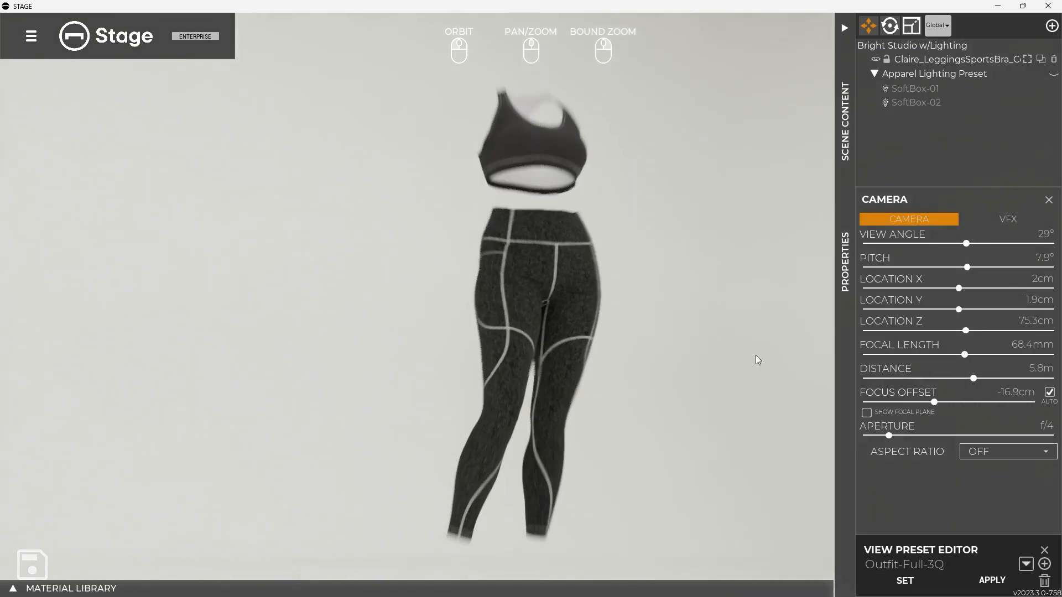
left_click_drag(674, 275, 667, 307)
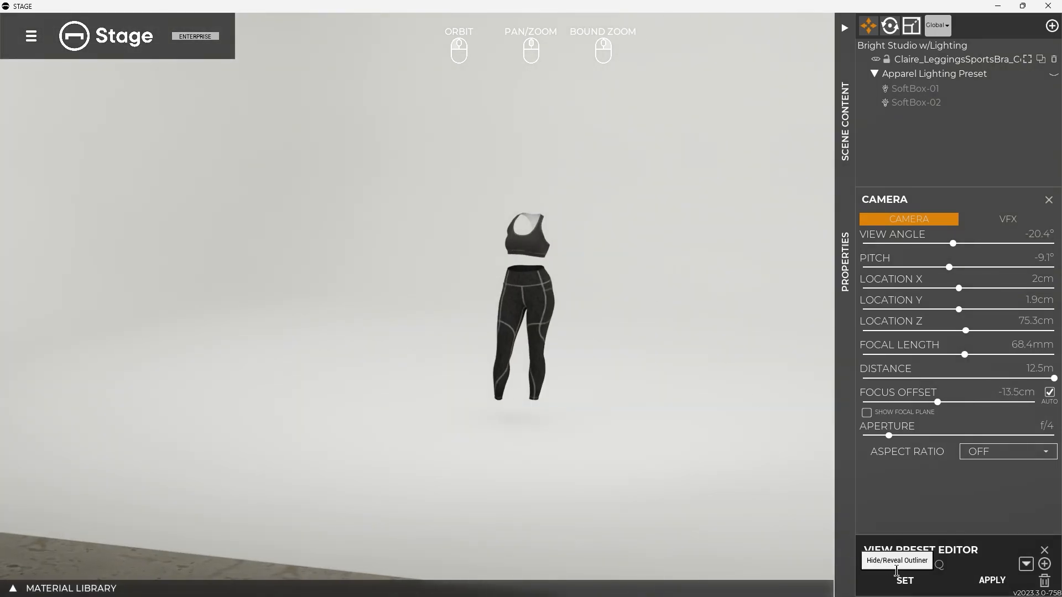
left_click(982, 580)
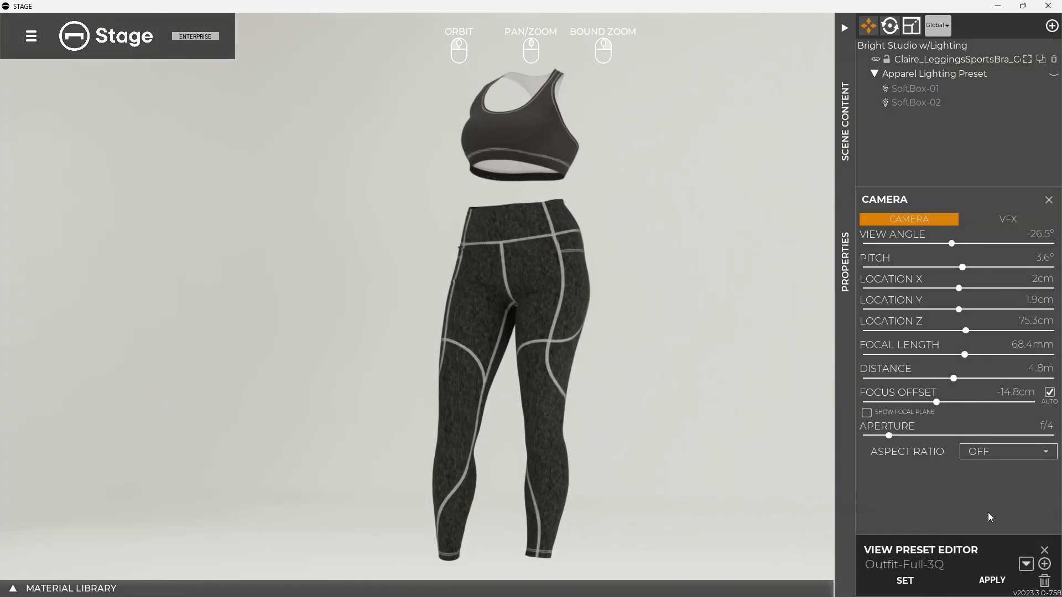
Close the view preset and camera settings, and switch to the Sweep scene with the 3 Point lighting
left_click(1045, 550)
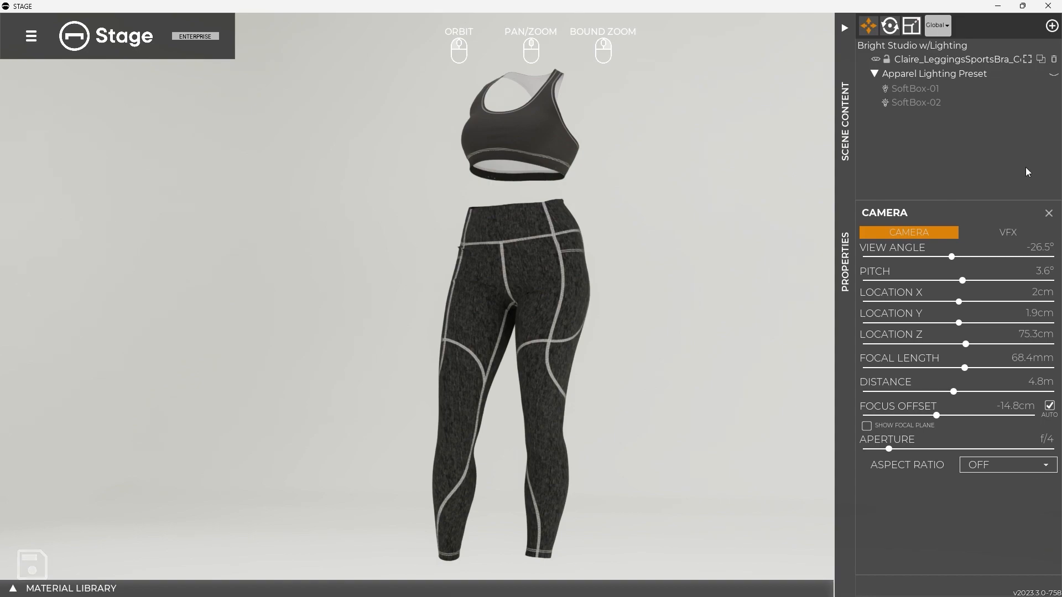
left_click(1048, 212)
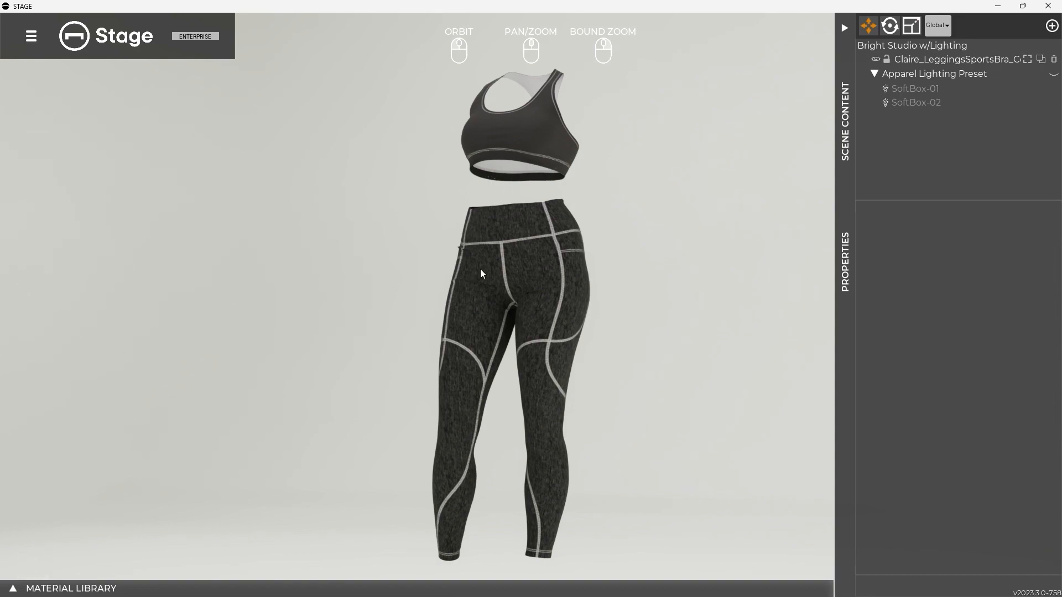
left_click(32, 38)
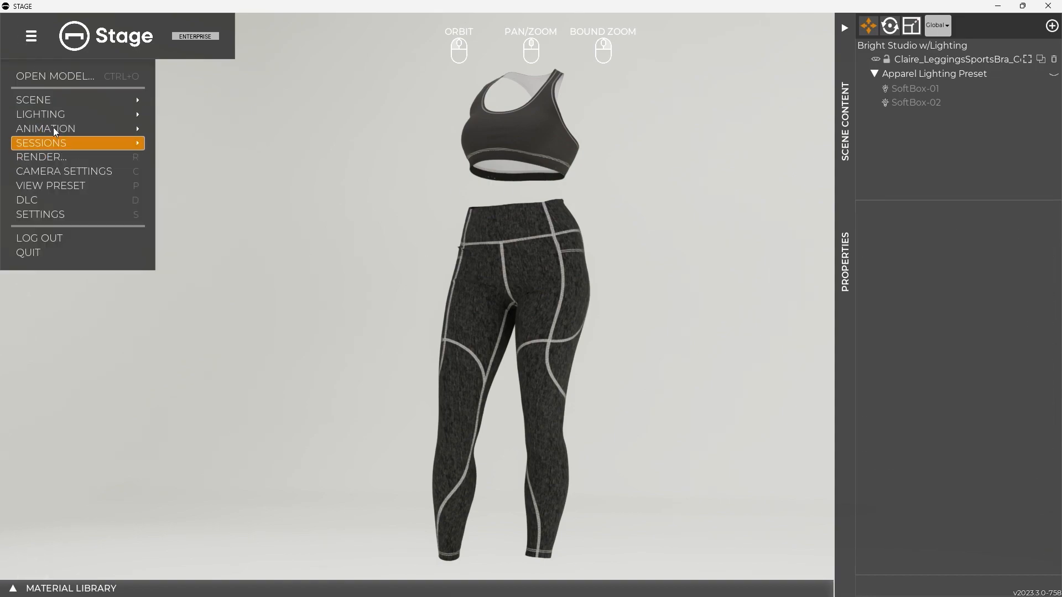
left_click(50, 100)
left_click(208, 102)
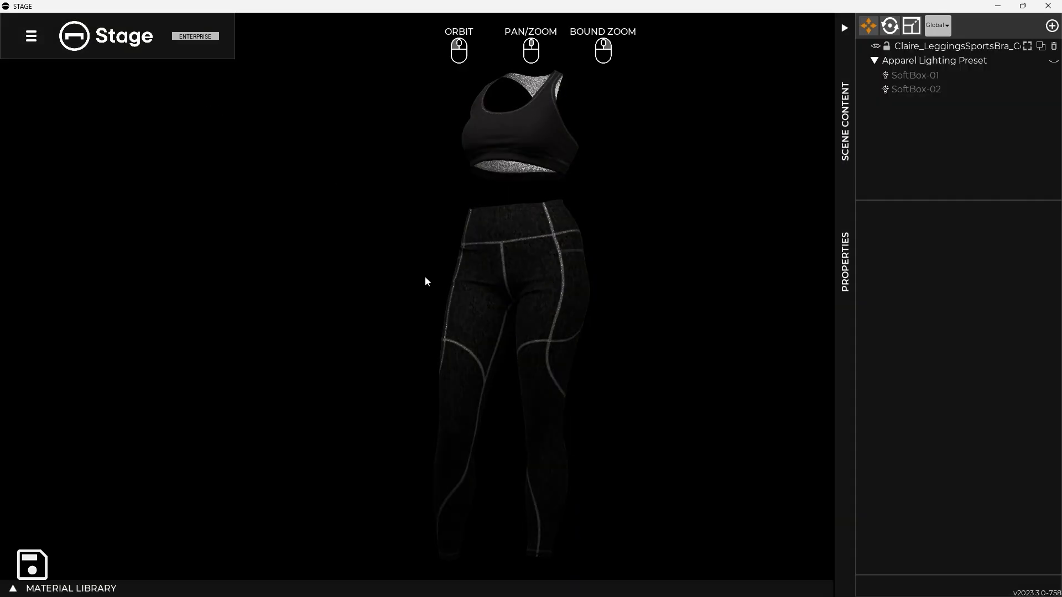
left_click(41, 114)
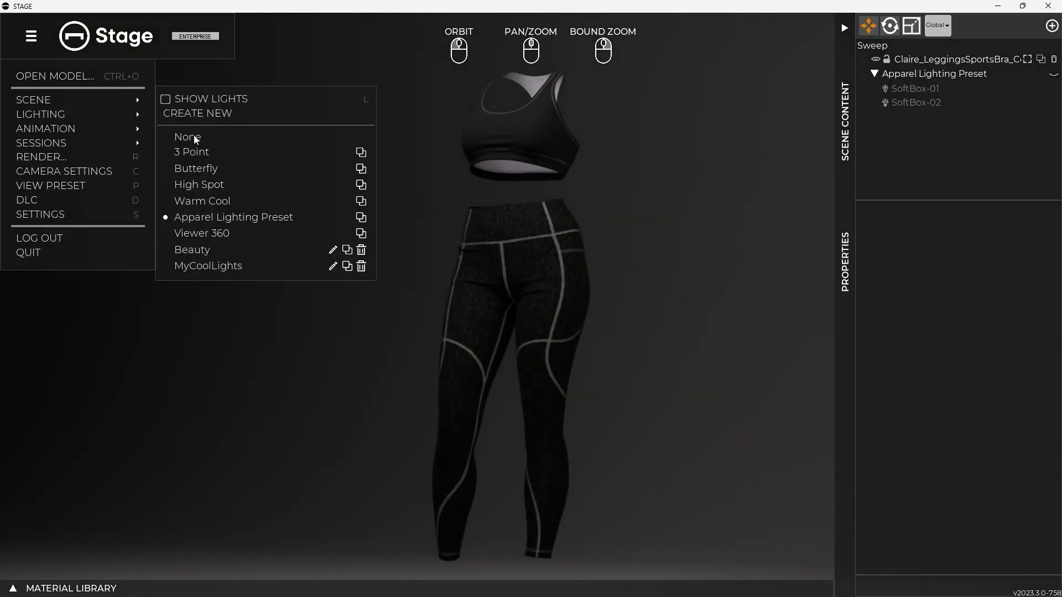
left_click(191, 149)
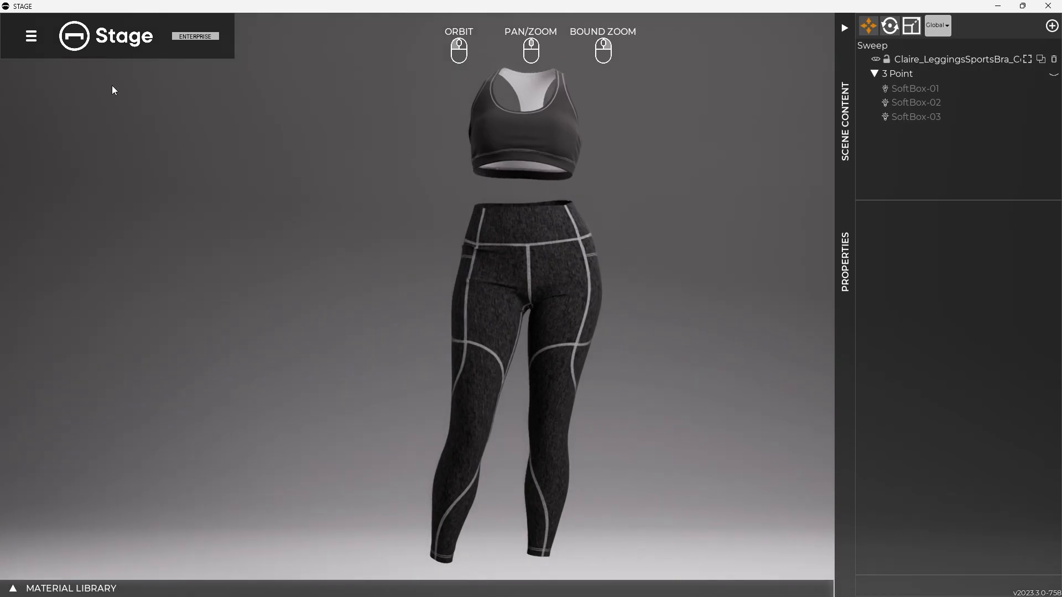
Open the batch render queue and examine the Front job's render settings
left_click(31, 39)
left_click(44, 157)
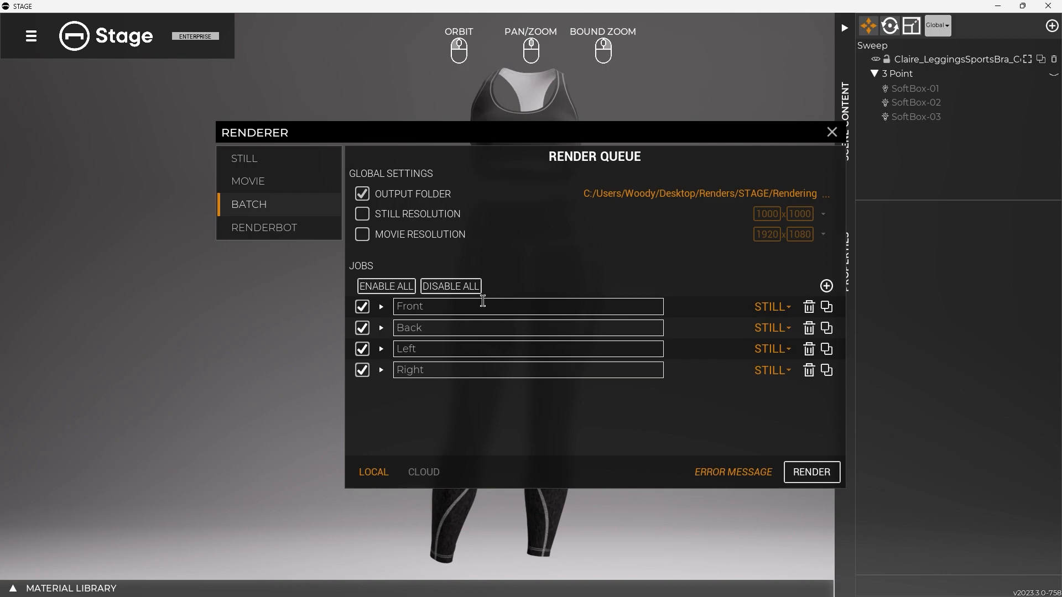
left_click(381, 307)
scroll(553, 359, "down", 2)
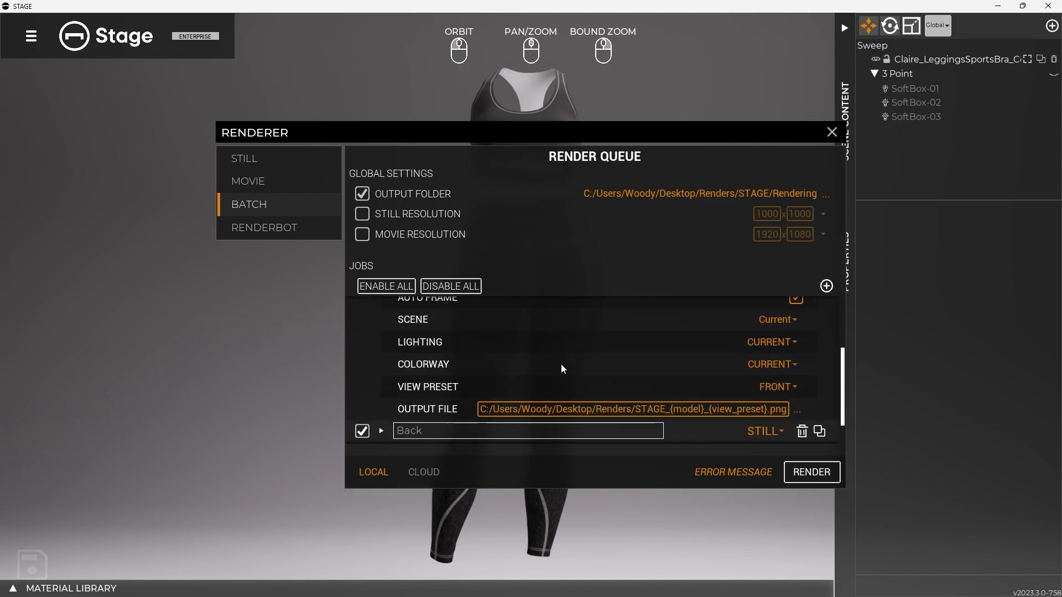
scroll(581, 383, "up", 3)
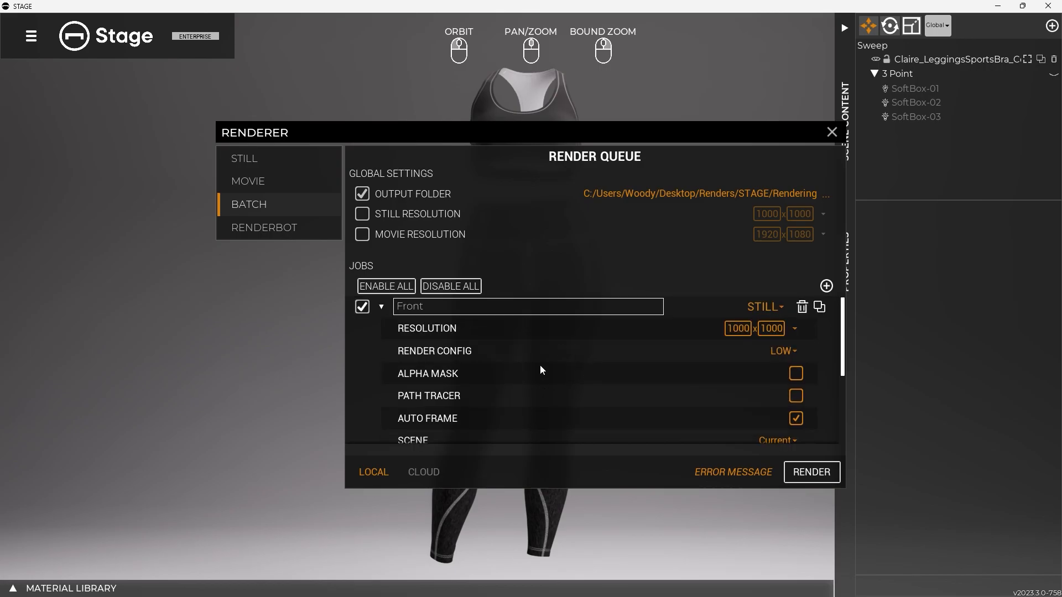
left_click(381, 308)
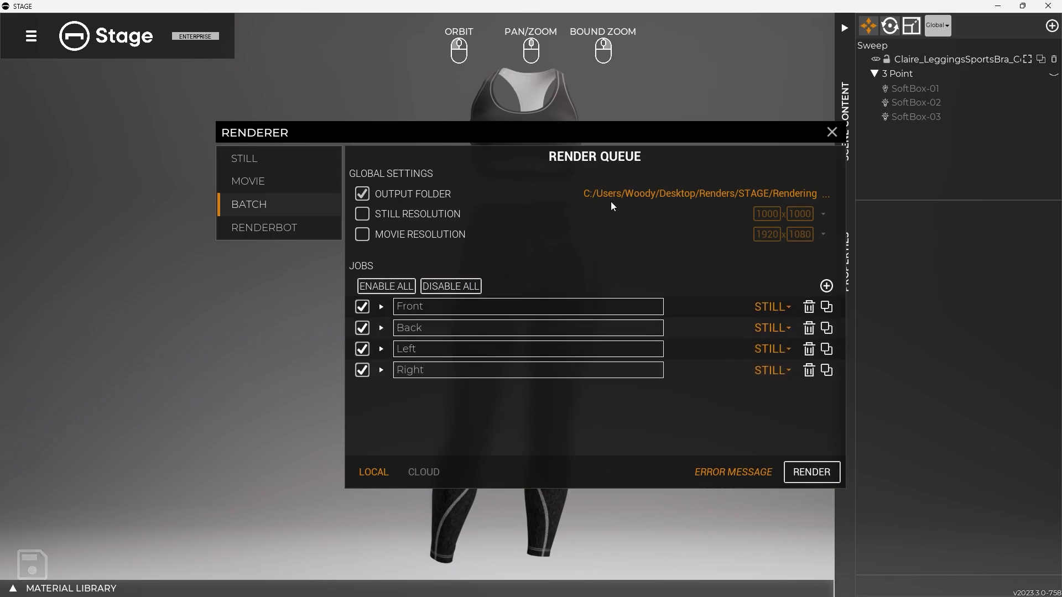
Choose the Rendering folder for output and enable the global still resolution of 1000 x 1000 and movie resolution of 1920 x 1080
left_click(825, 197)
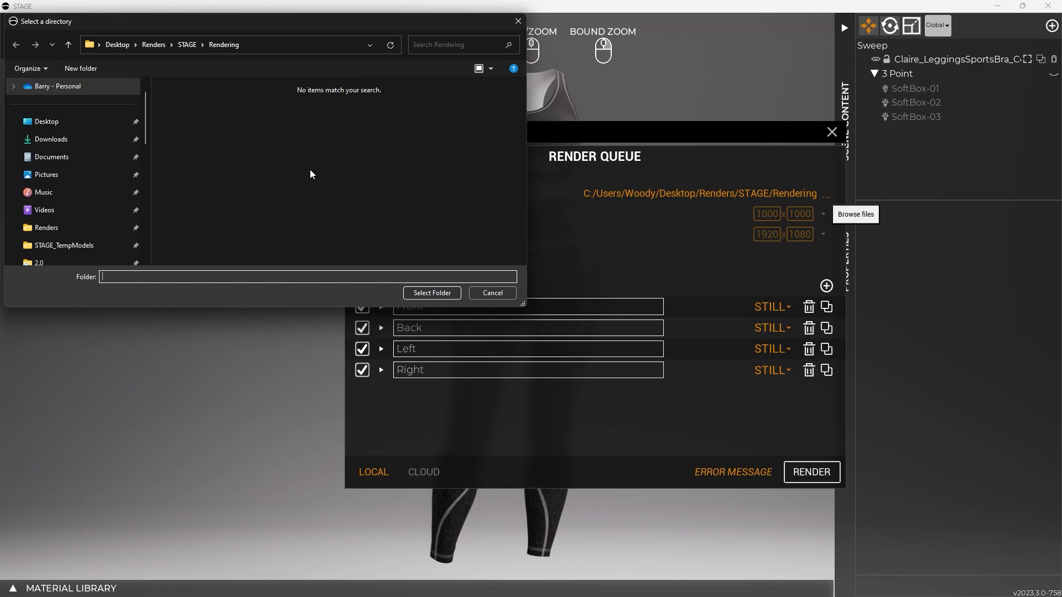
left_click(431, 293)
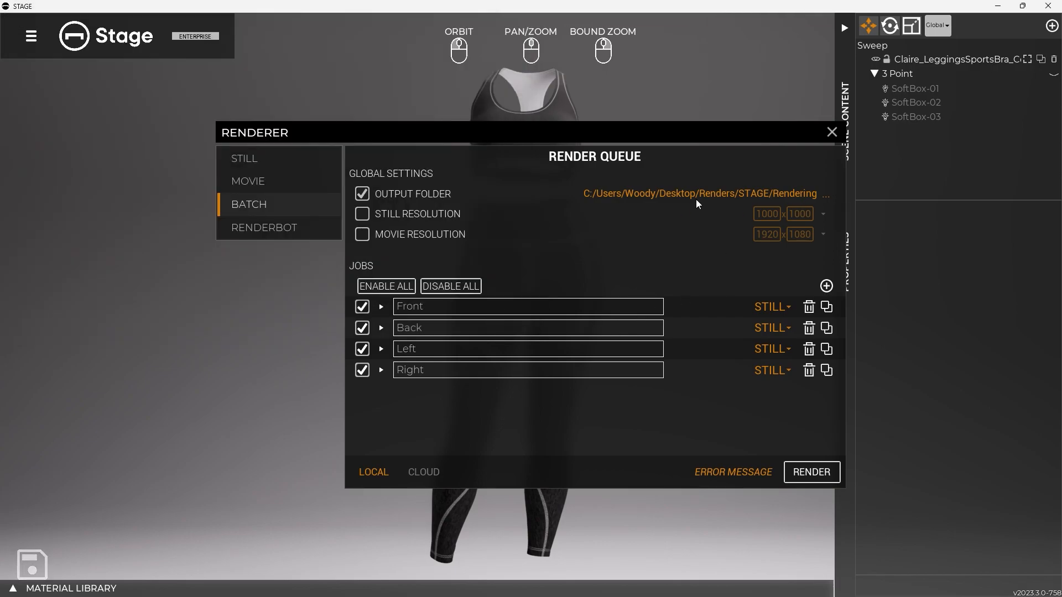
left_click(363, 217)
left_click(362, 234)
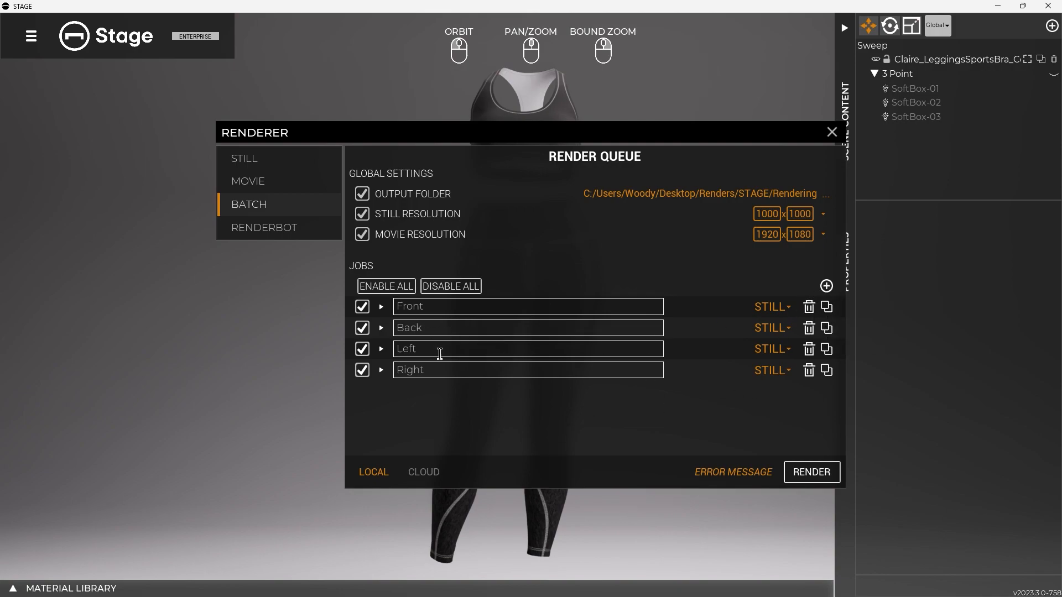
Add a render job named MyCoolShot with the Still render type
left_click(826, 286)
left_click_drag(450, 391, 381, 398)
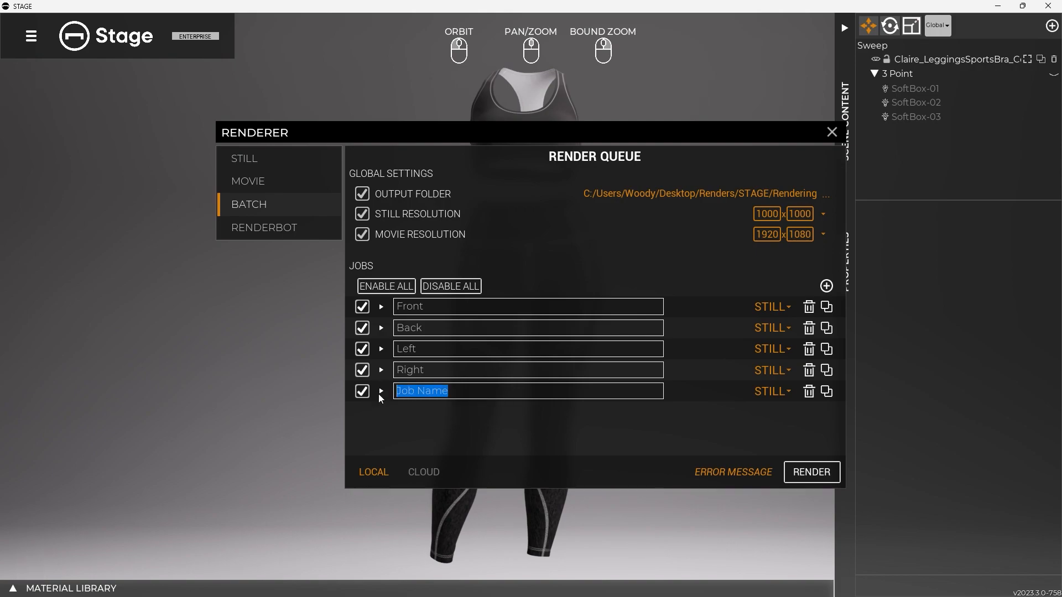
type("My")
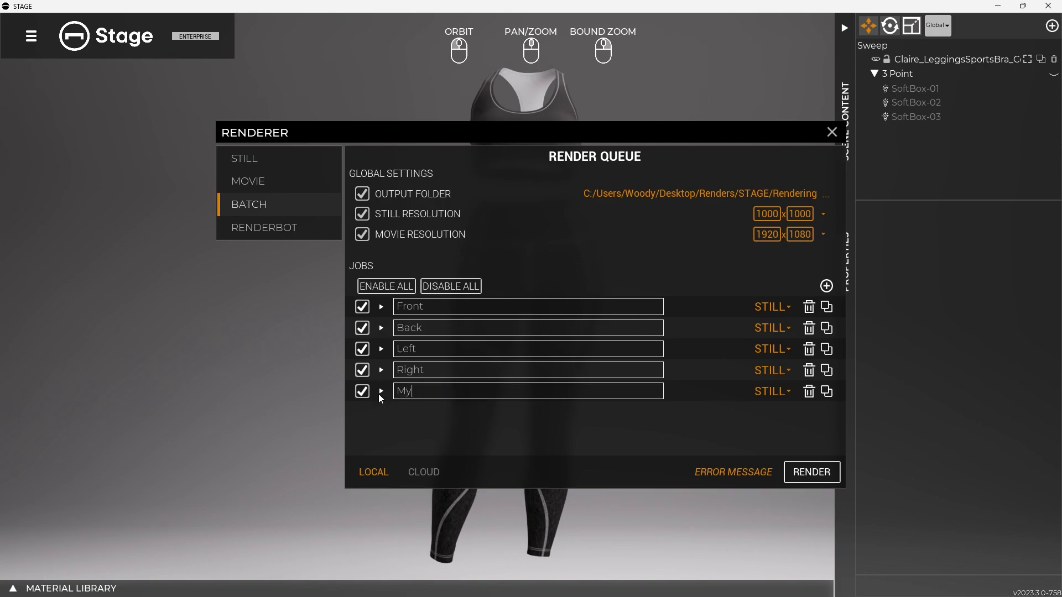
type("CoolShot")
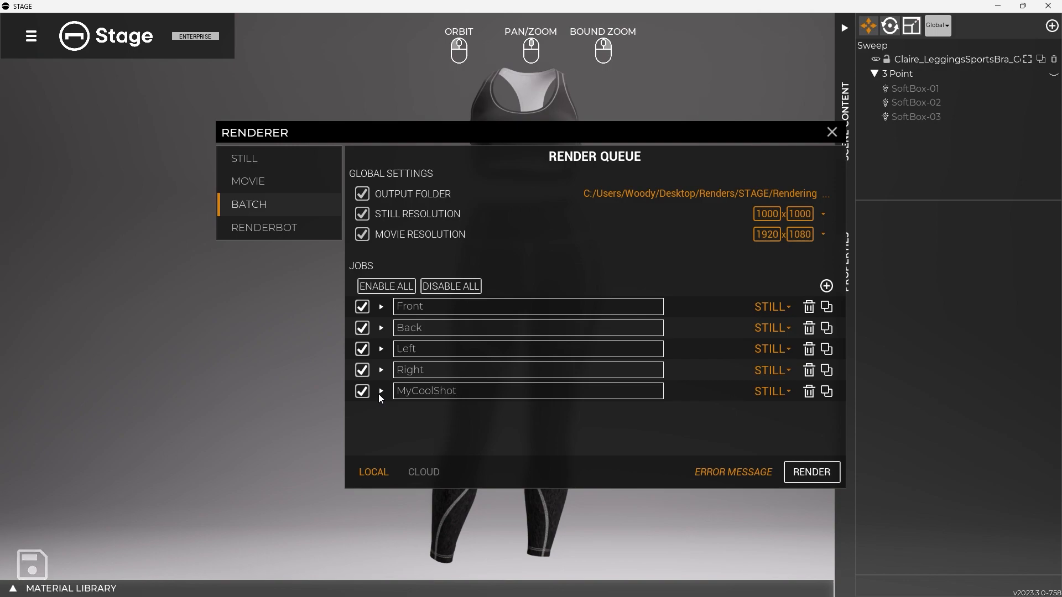
left_click(766, 393)
left_click(772, 413)
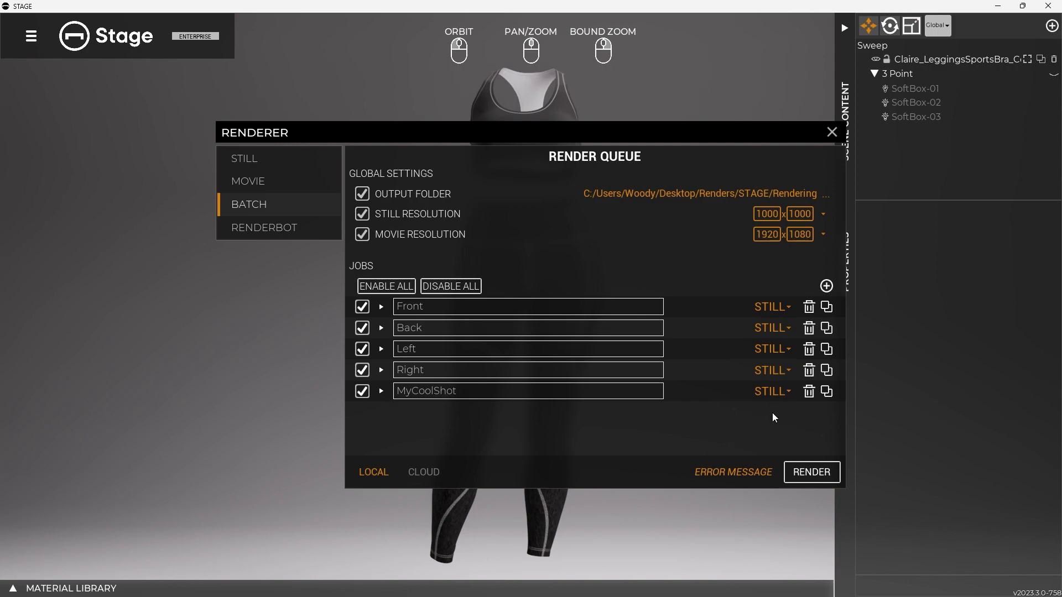
Expand the MyCoolShot job's settings and enable Auto Frame
left_click(381, 391)
scroll(571, 408, "down", 2)
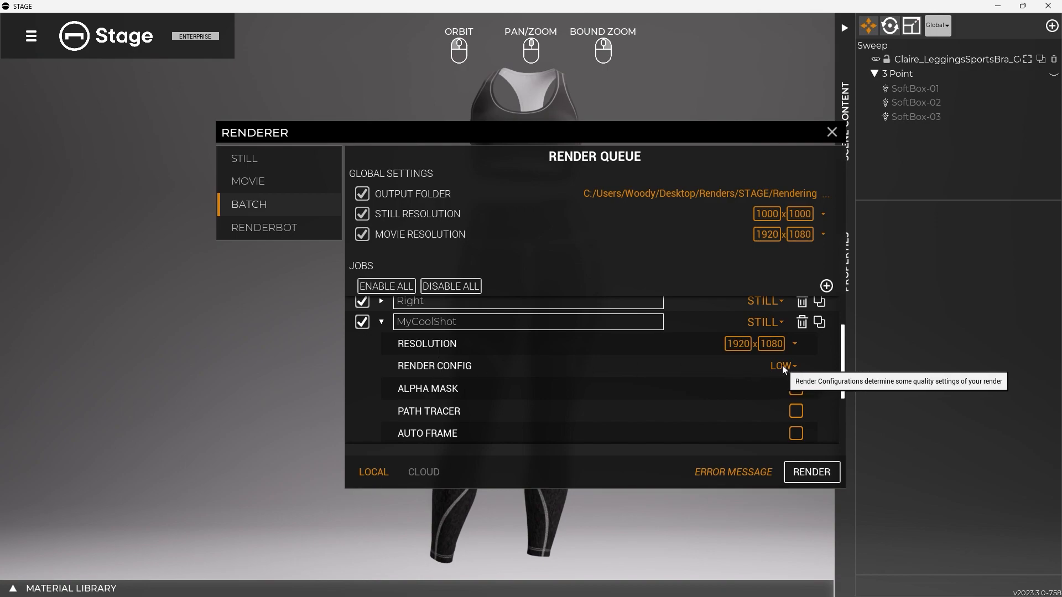
scroll(783, 394, "down", 2)
scroll(781, 381, "up", 1)
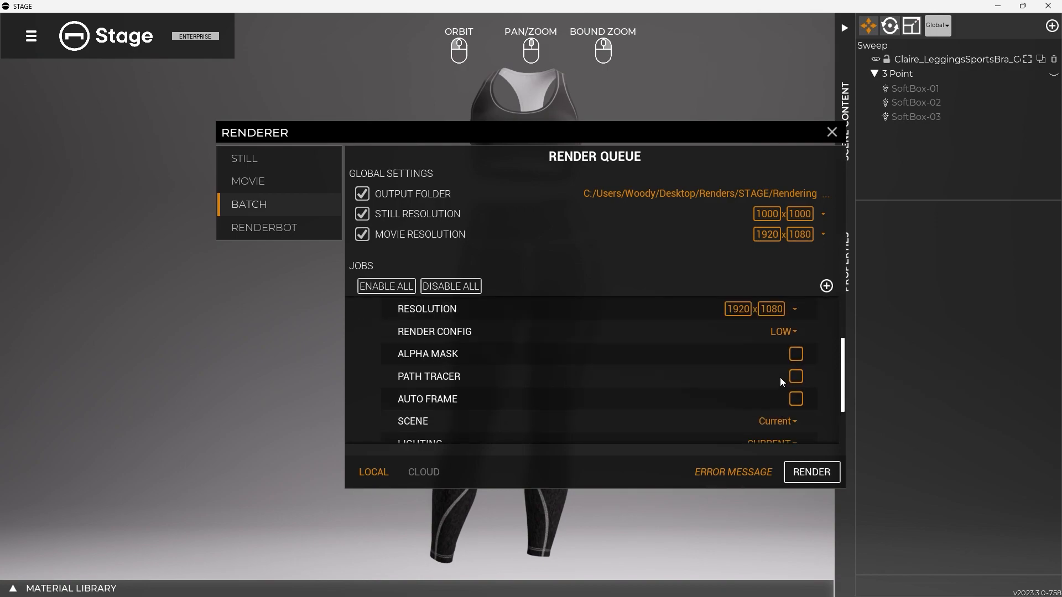
scroll(781, 397, "down", 1)
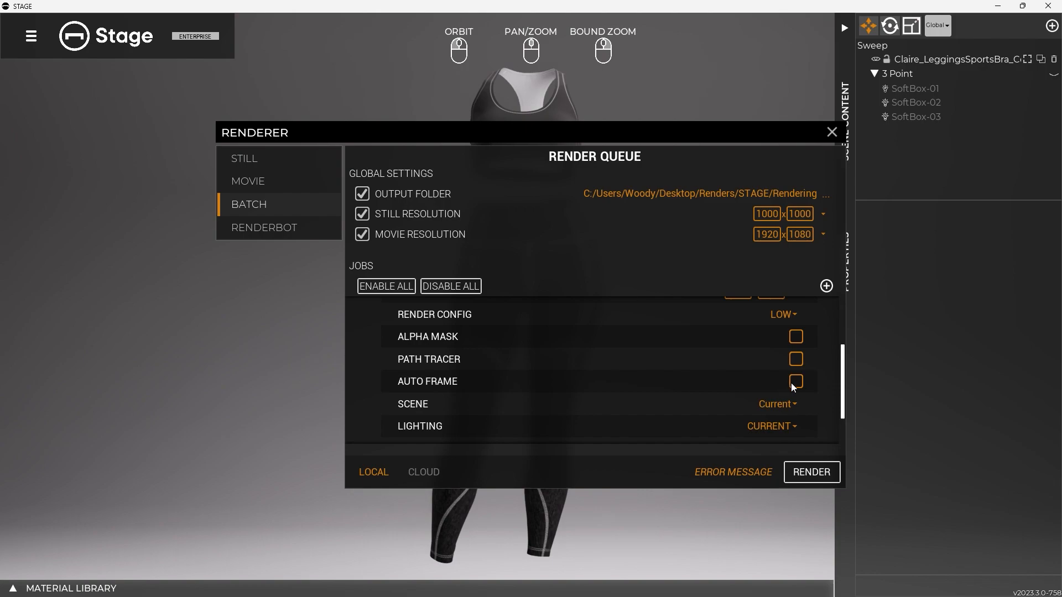
left_click(796, 382)
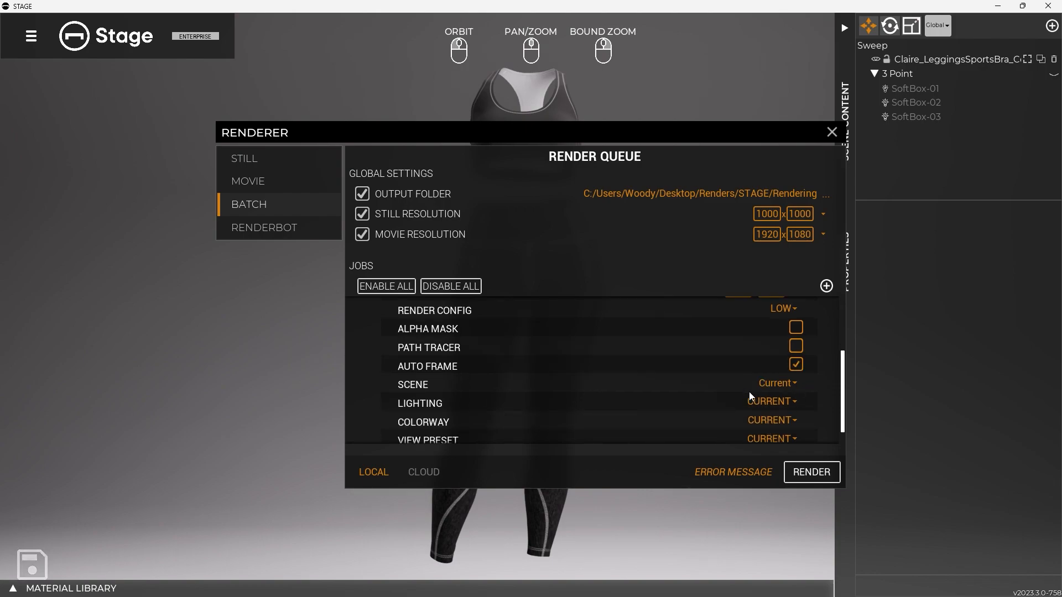
Keep MyCoolShot's scene and lighting at Current, assign the Outfit-Full-3Q view preset, and collapse the job
scroll(743, 393, "down", 1)
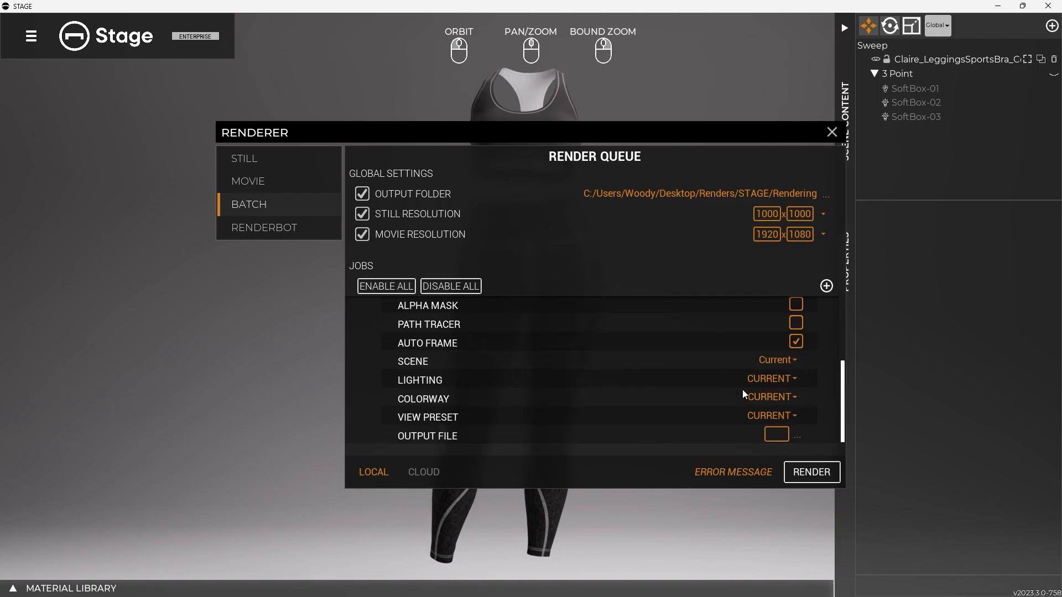
left_click(774, 361)
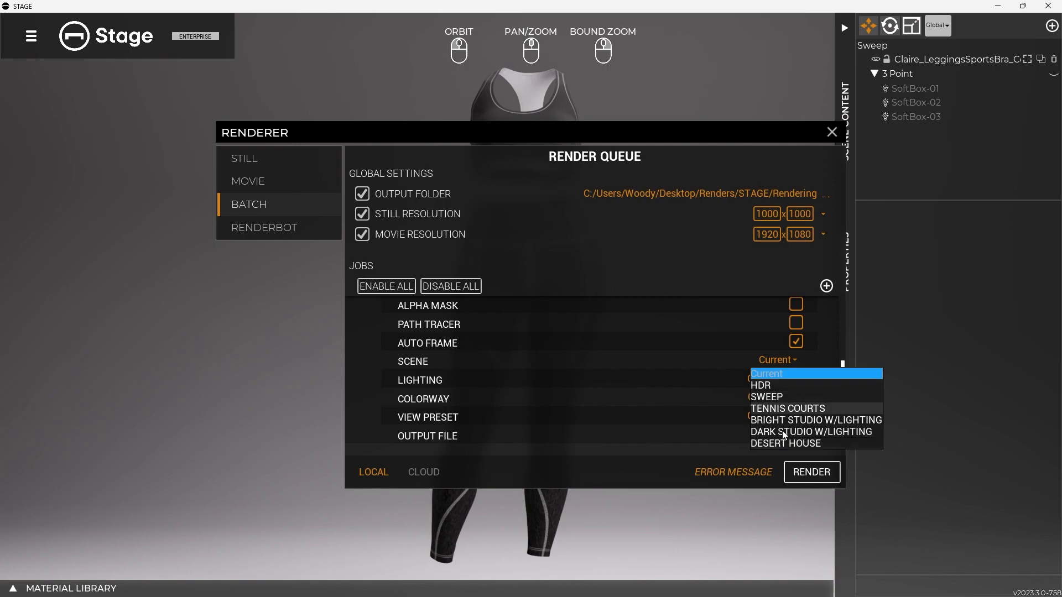
left_click(782, 376)
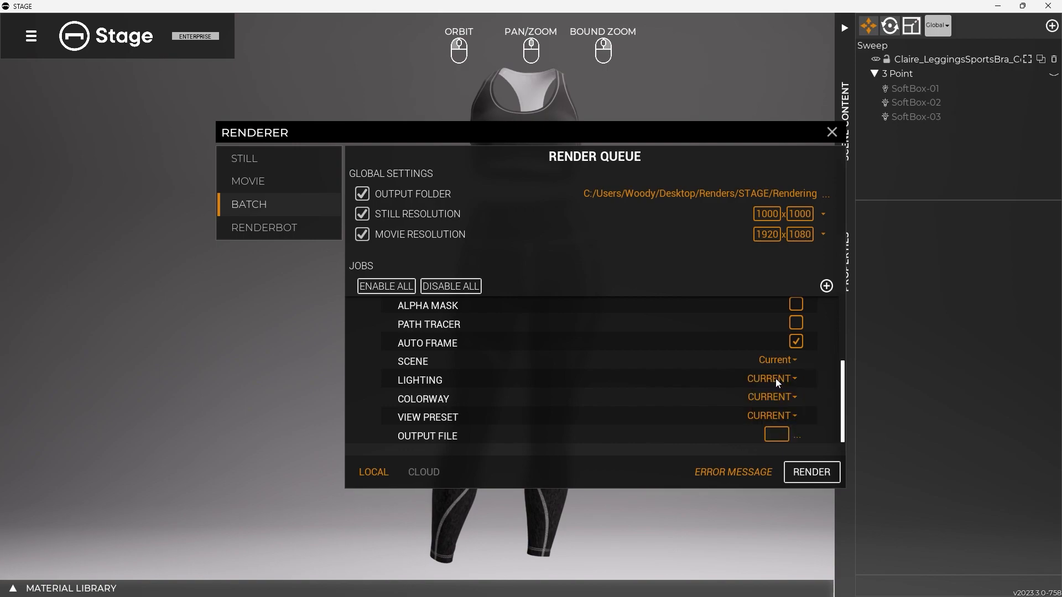
left_click(776, 378)
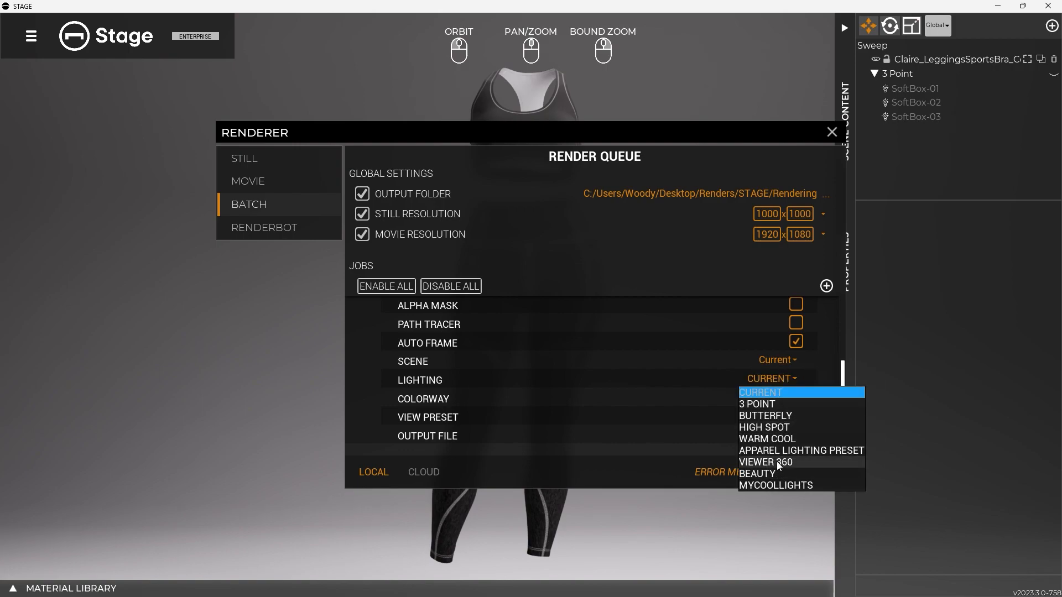
left_click(768, 392)
left_click(770, 416)
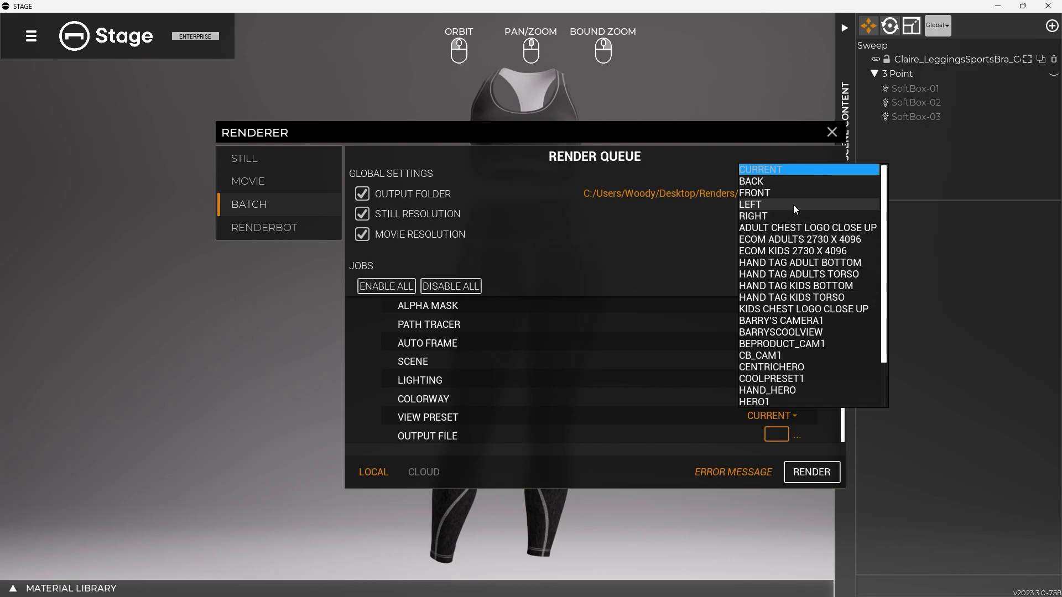
scroll(784, 387, "down", 2)
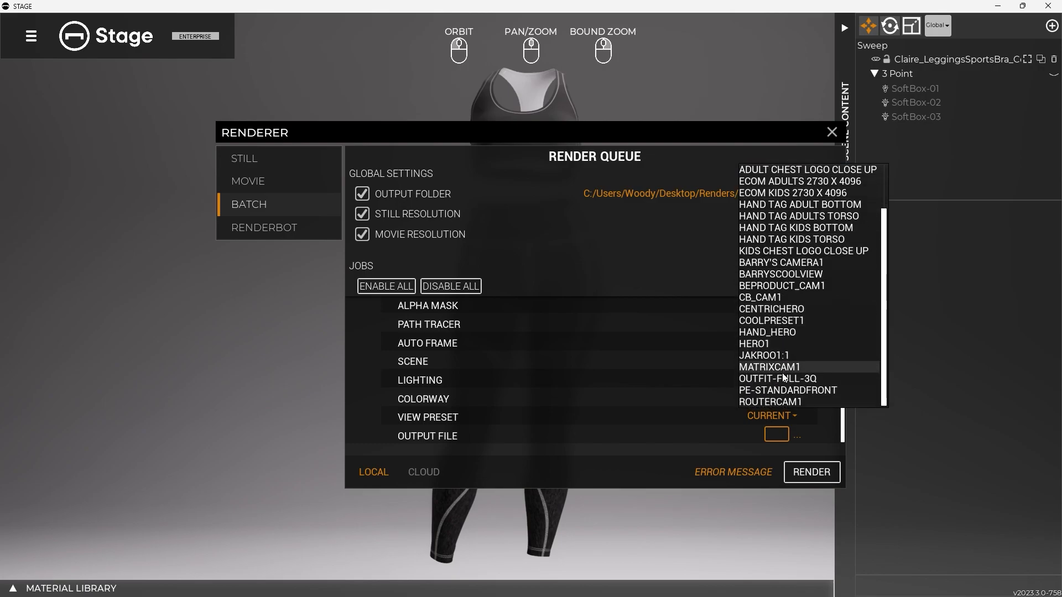
left_click(790, 380)
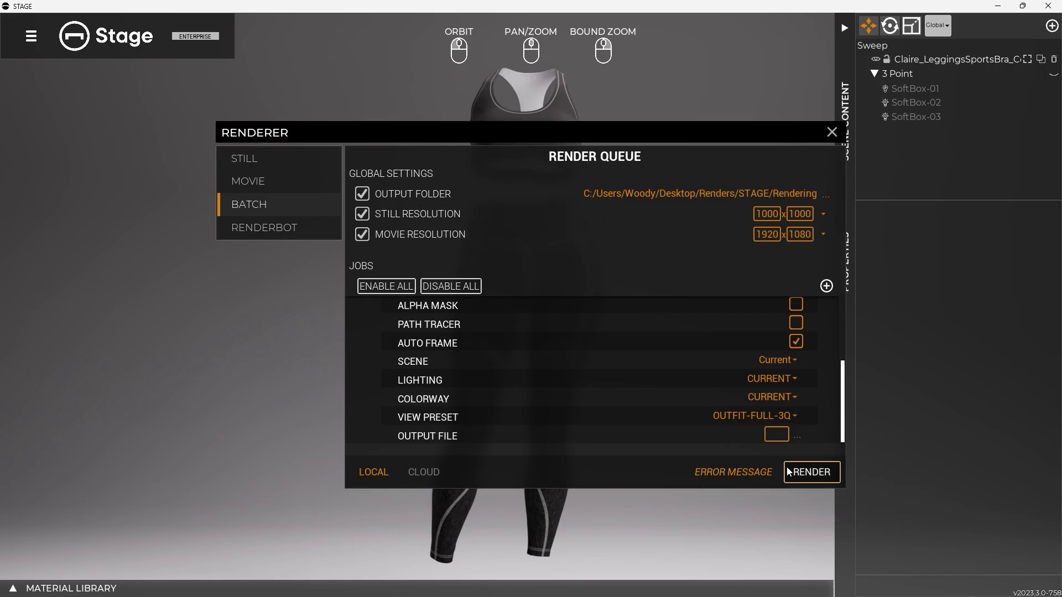
scroll(459, 380, "up", 3)
left_click(381, 334)
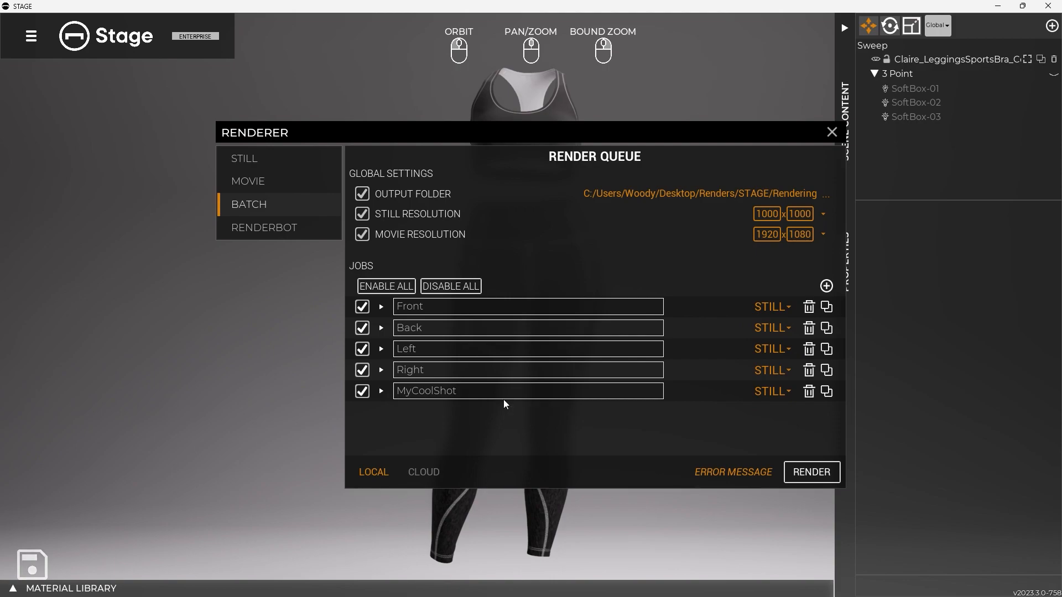
Review the MyCoolShot job's render settings
left_click(381, 391)
scroll(382, 394, "down", 5)
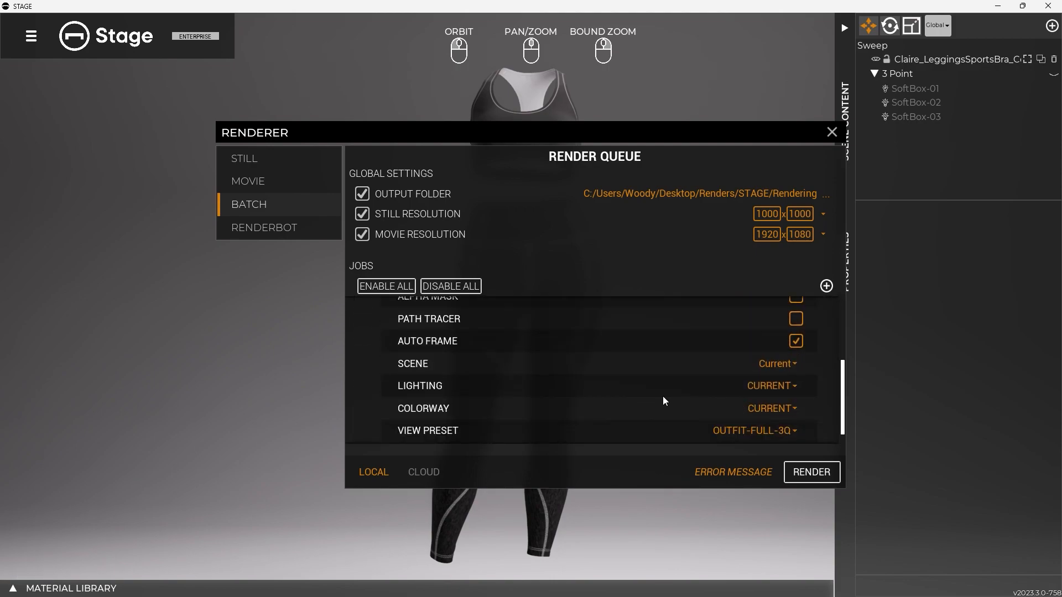
scroll(386, 368, "up", 5)
left_click(383, 367)
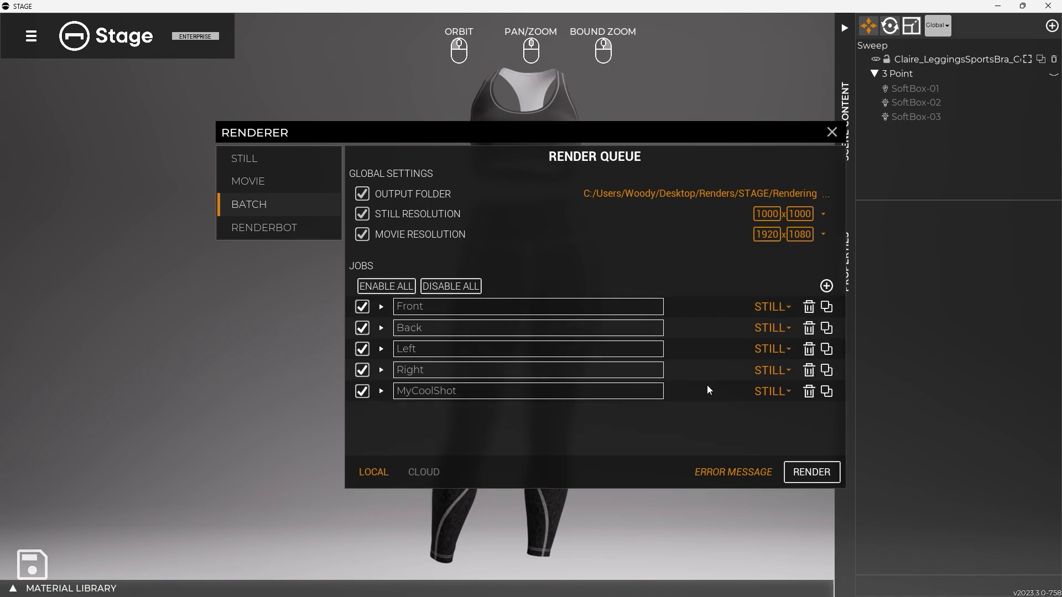
Duplicate the MyCoolShot job and expand the copy's settings
left_click(826, 391)
left_click(381, 412)
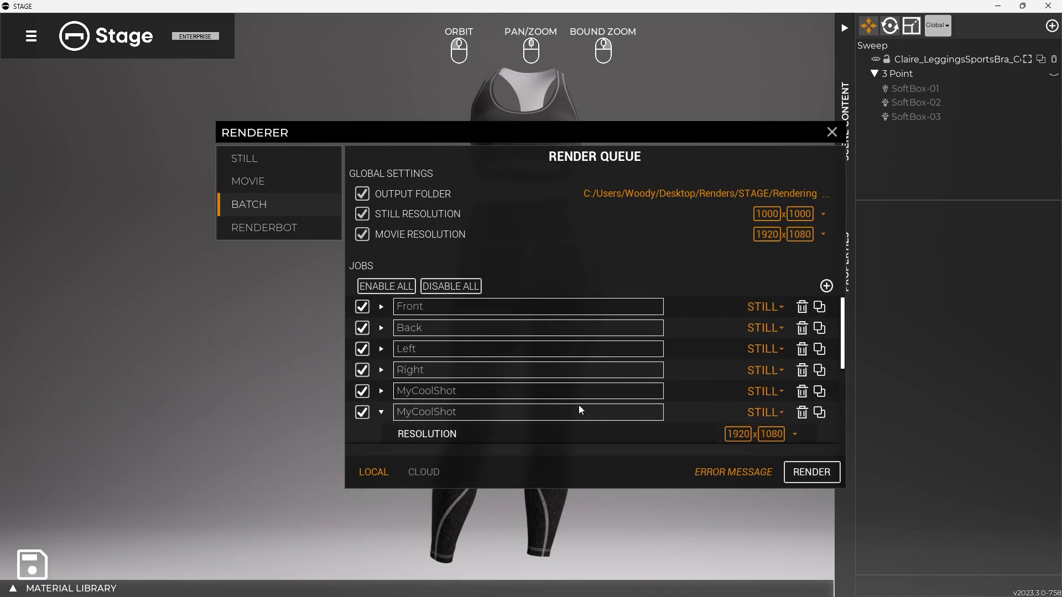
scroll(578, 405, "down", 6)
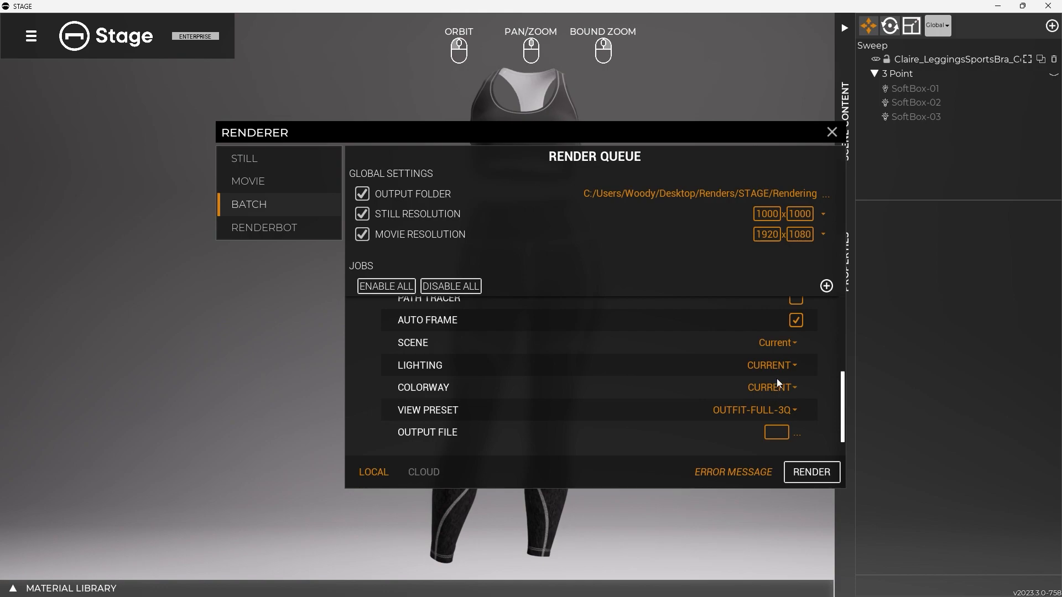
Set the duplicated job's lighting to Butterfly and its scene to Dark Studio w/Lighting
left_click(776, 368)
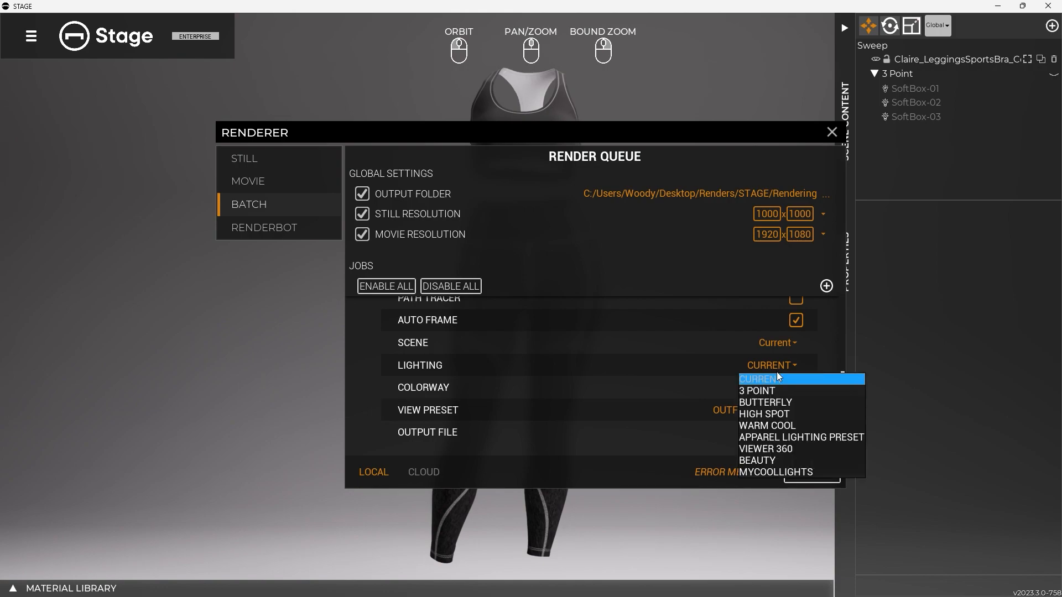
left_click(774, 402)
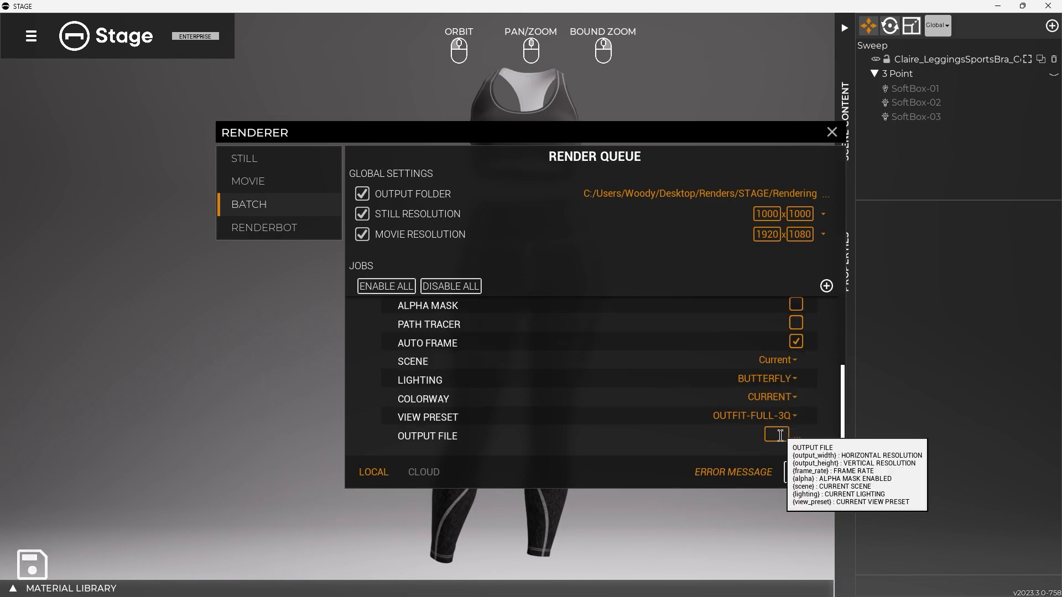
left_click(778, 405)
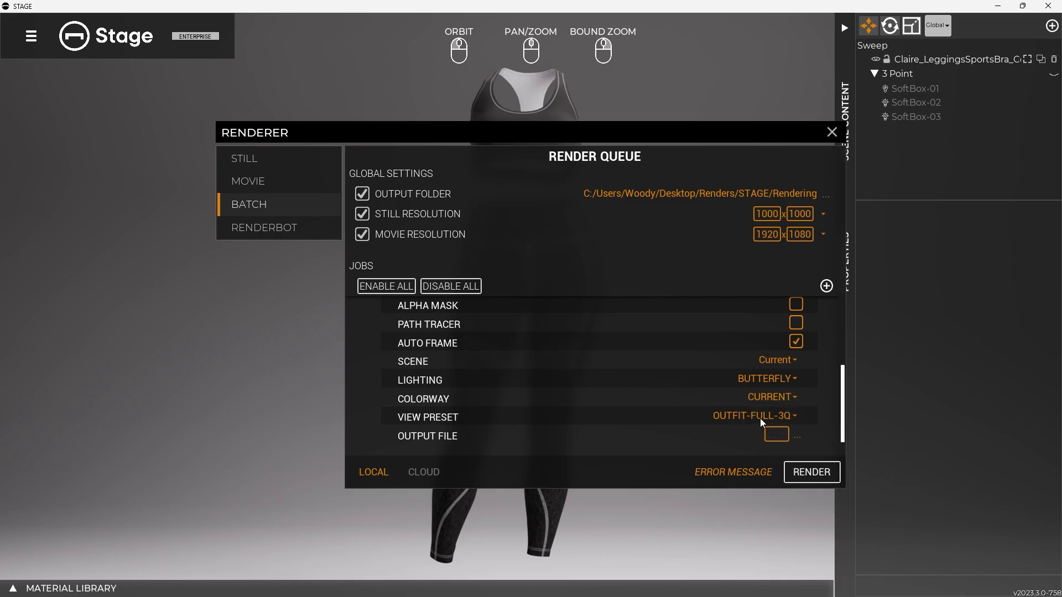
left_click(772, 363)
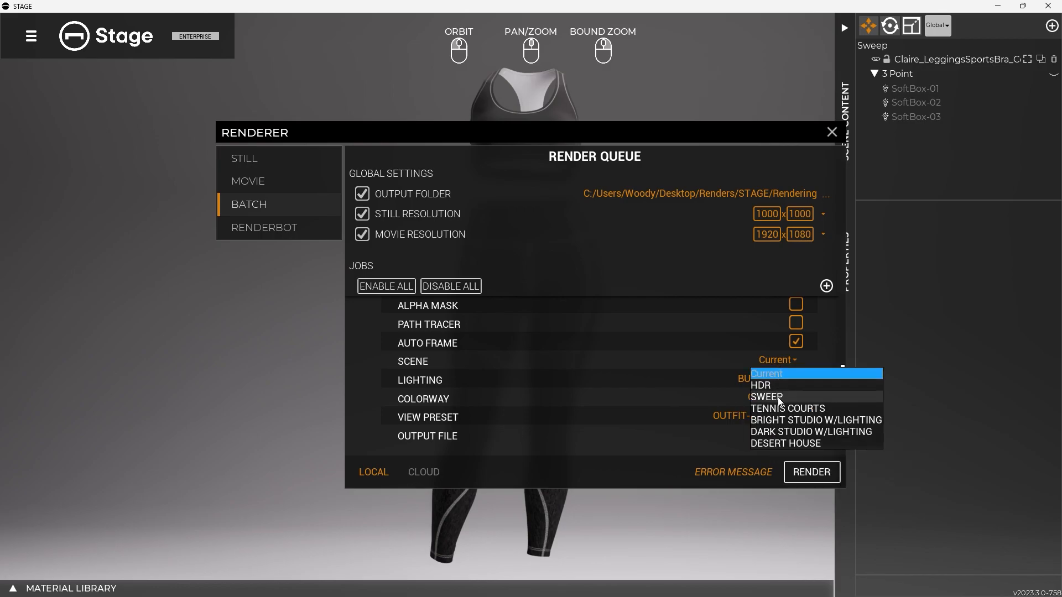
left_click(780, 430)
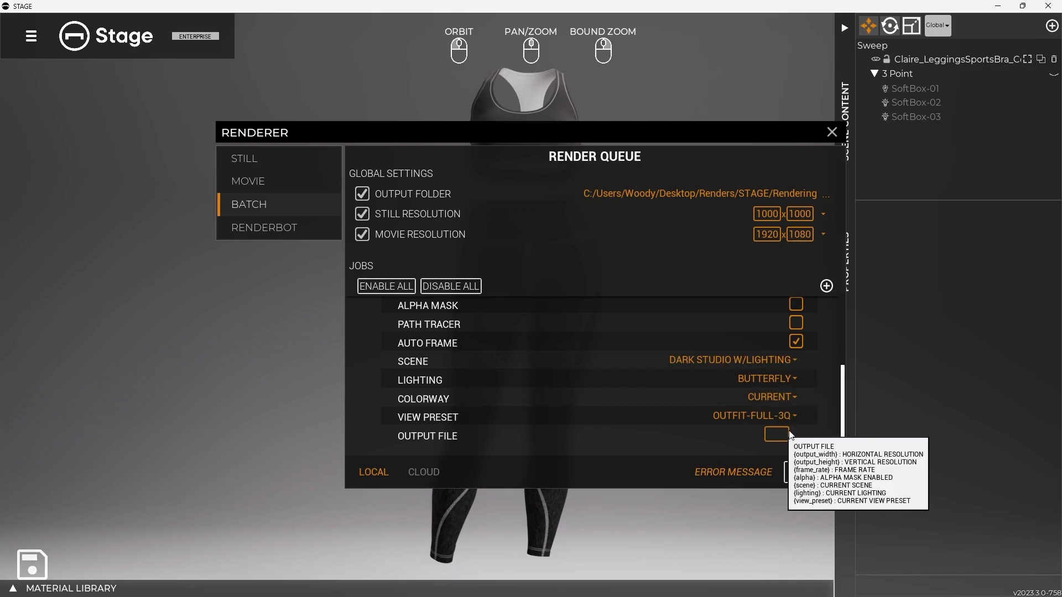
Collapse the duplicated job and rename it MyCoolShot2
scroll(381, 331, "up", 3)
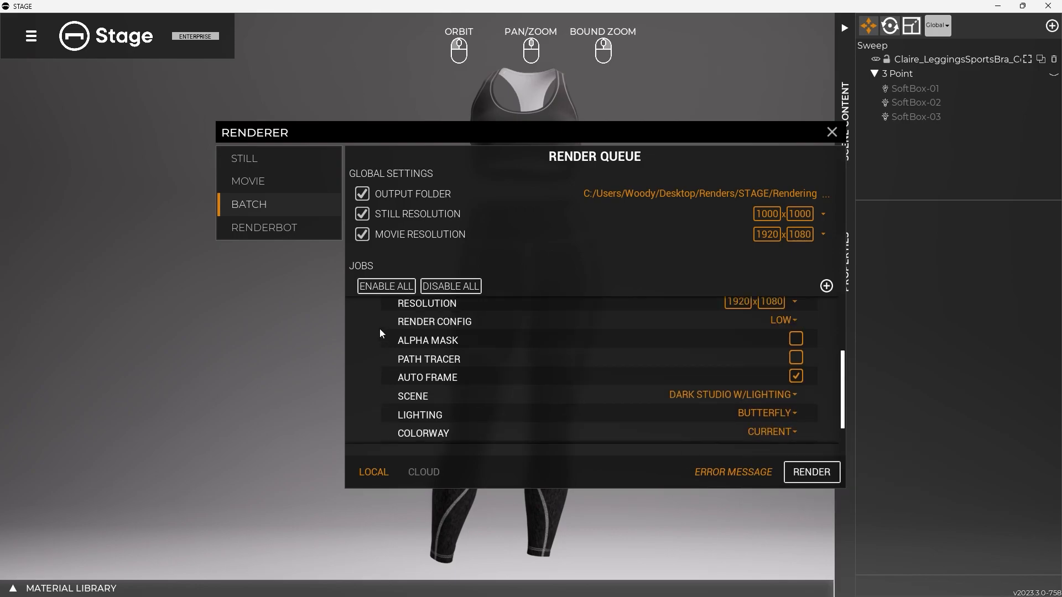
left_click(381, 333)
left_click(549, 414)
left_click(549, 414)
type("2")
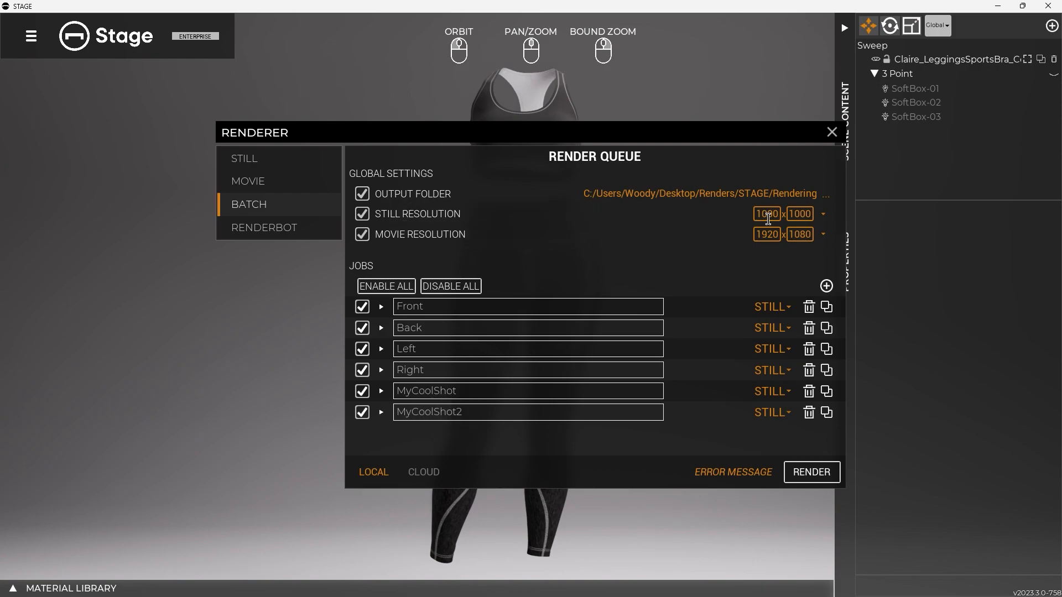
Add another render job named NightShot
left_click(826, 286)
left_click_drag(463, 433, 385, 433)
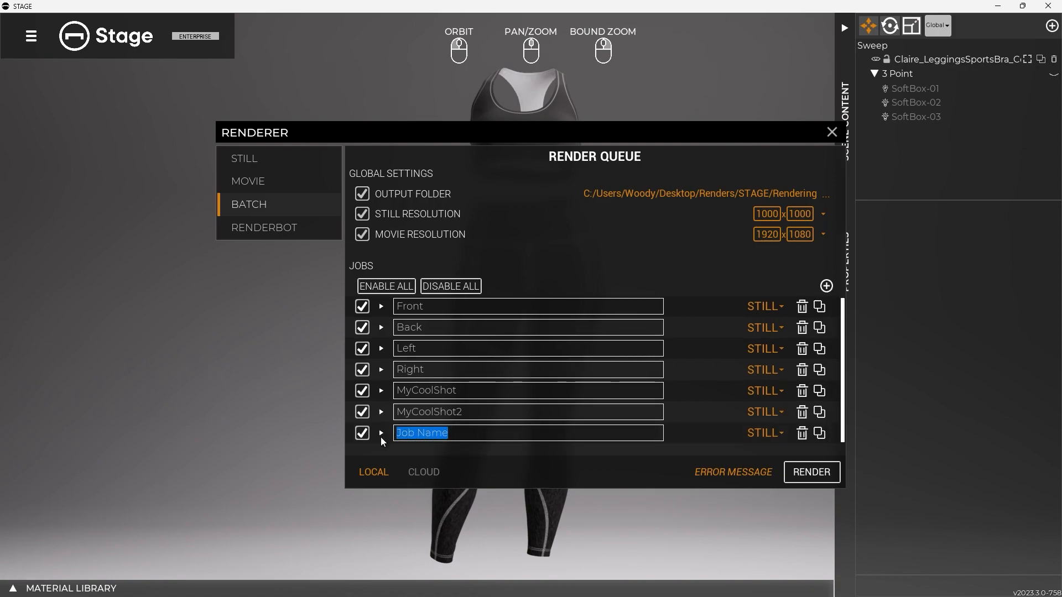
type("HerpNig")
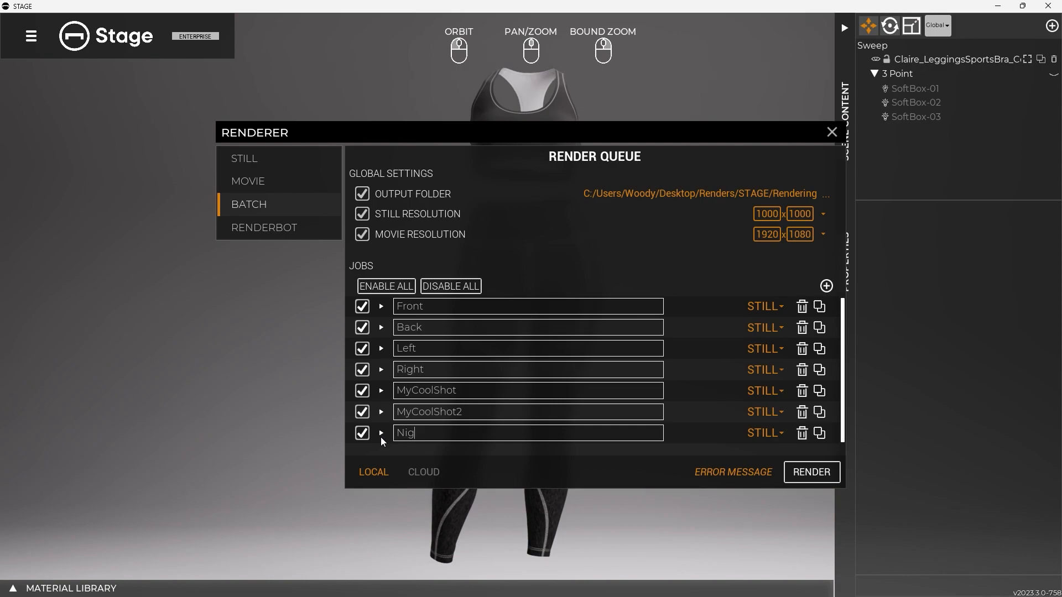
type("htShot")
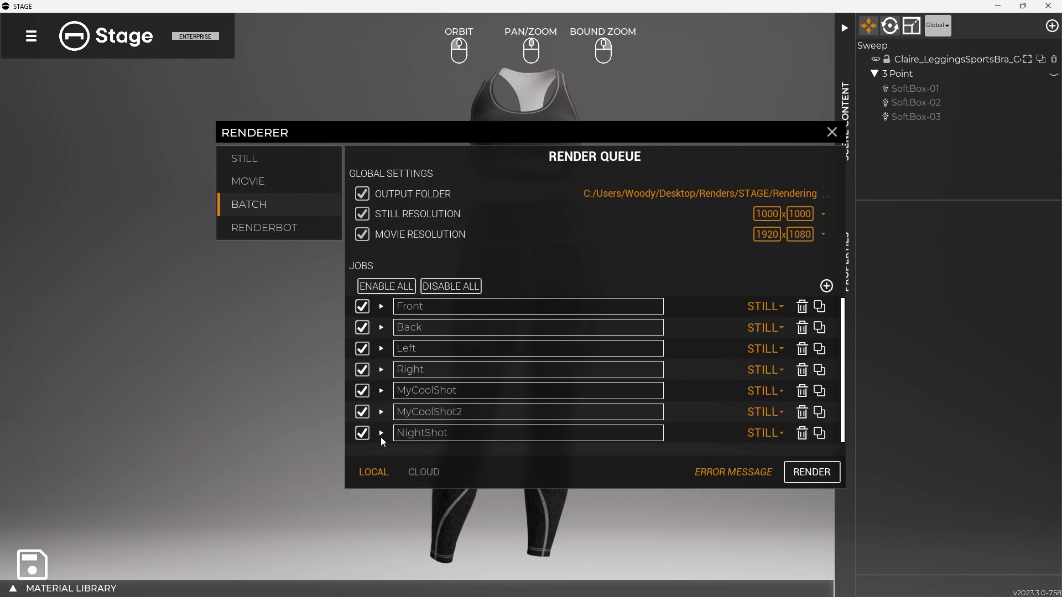
Expand the NightShot job's settings and choose a saved view preset for it
scroll(480, 394, "down", 7)
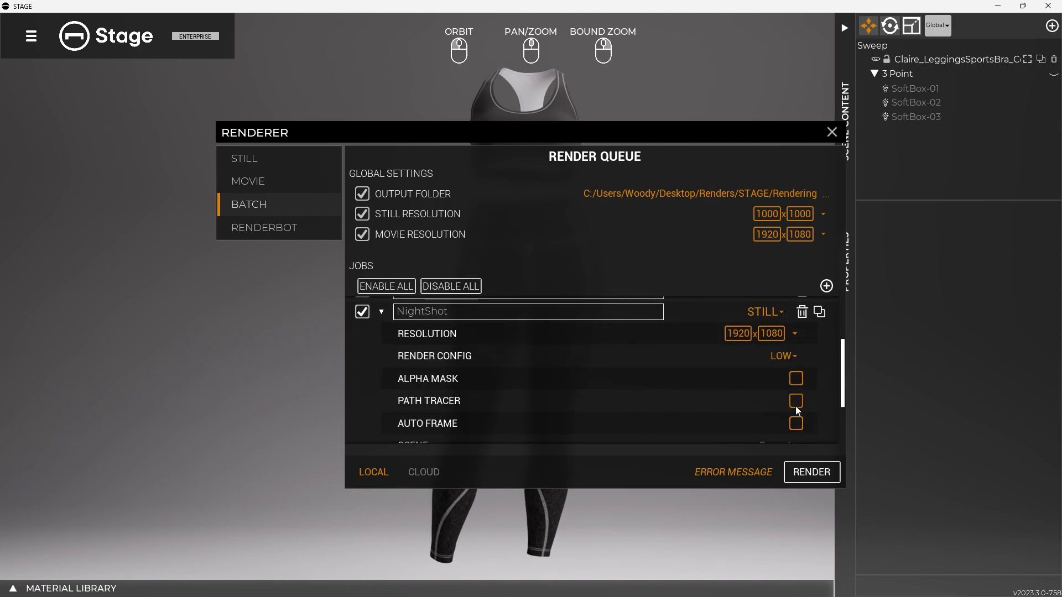
scroll(794, 408, "down", 5)
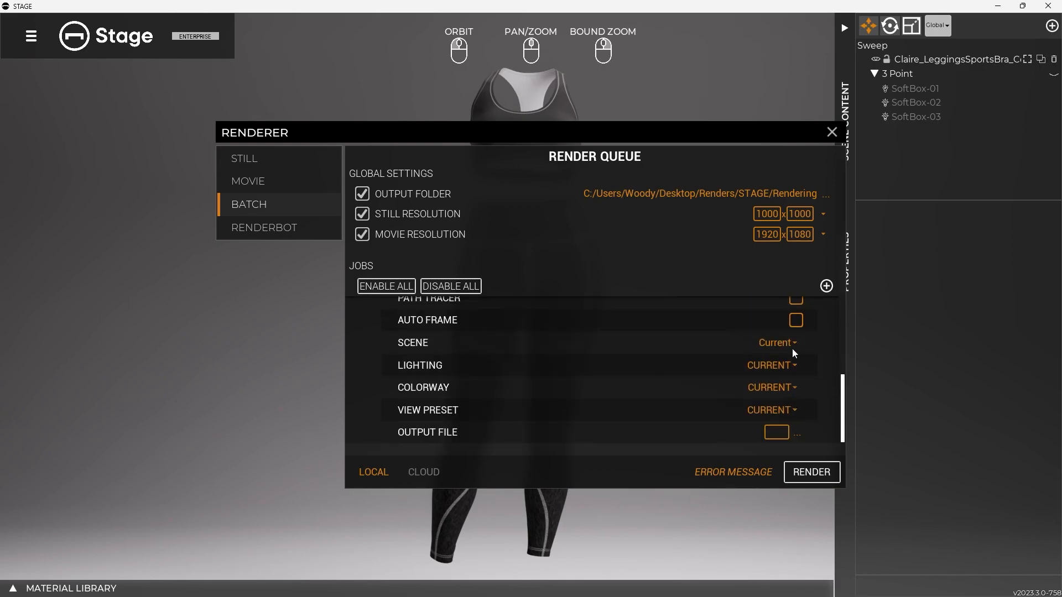
left_click(777, 410)
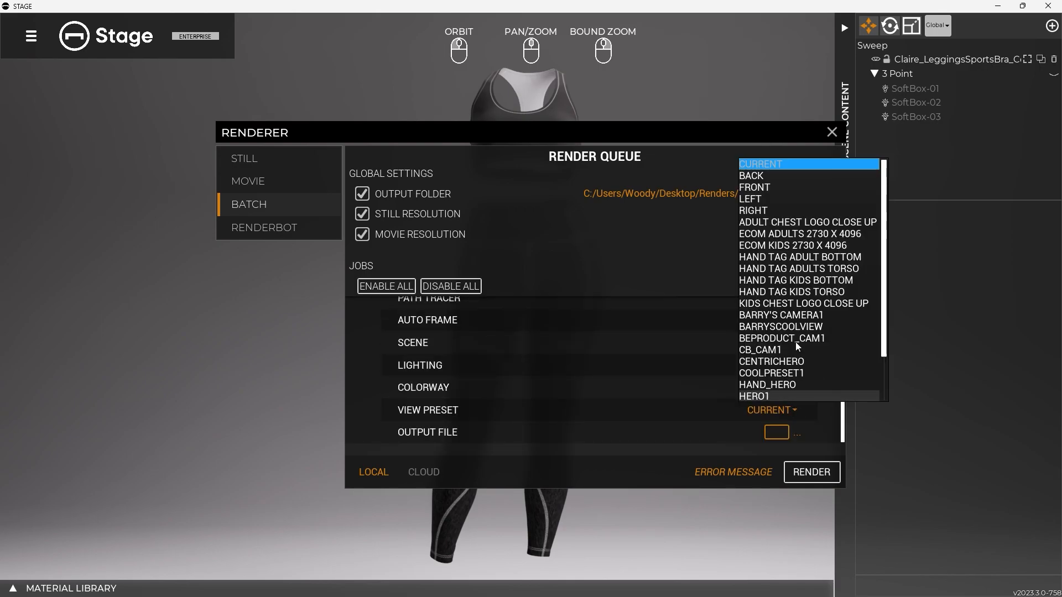
scroll(797, 345, "down", 2)
left_click(801, 386)
Change the NightShot job's render type to Movie and set its frame rate to 60 FPS
scroll(734, 404, "up", 5)
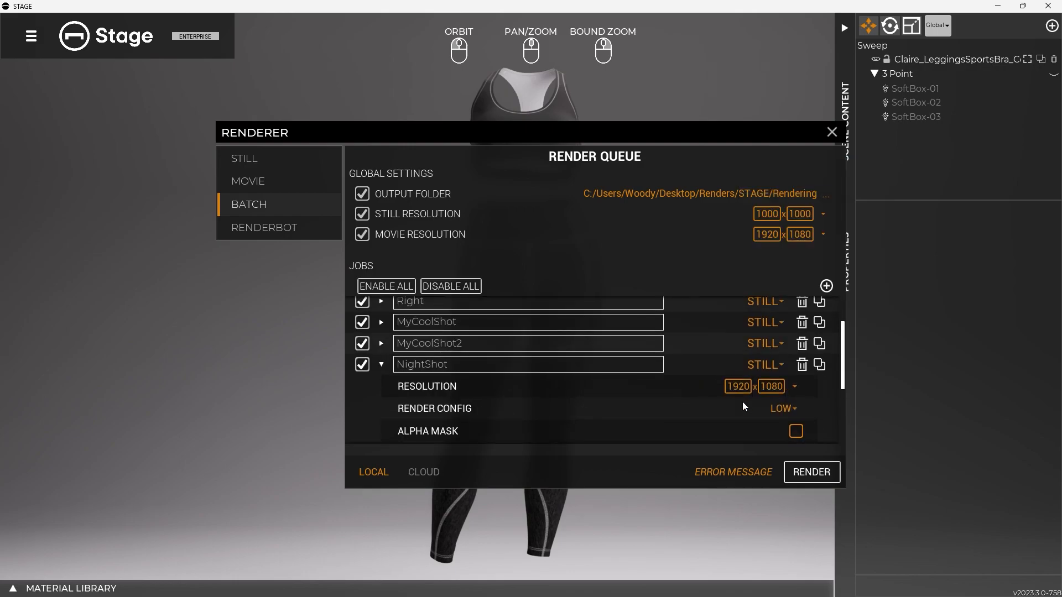
left_click(769, 393)
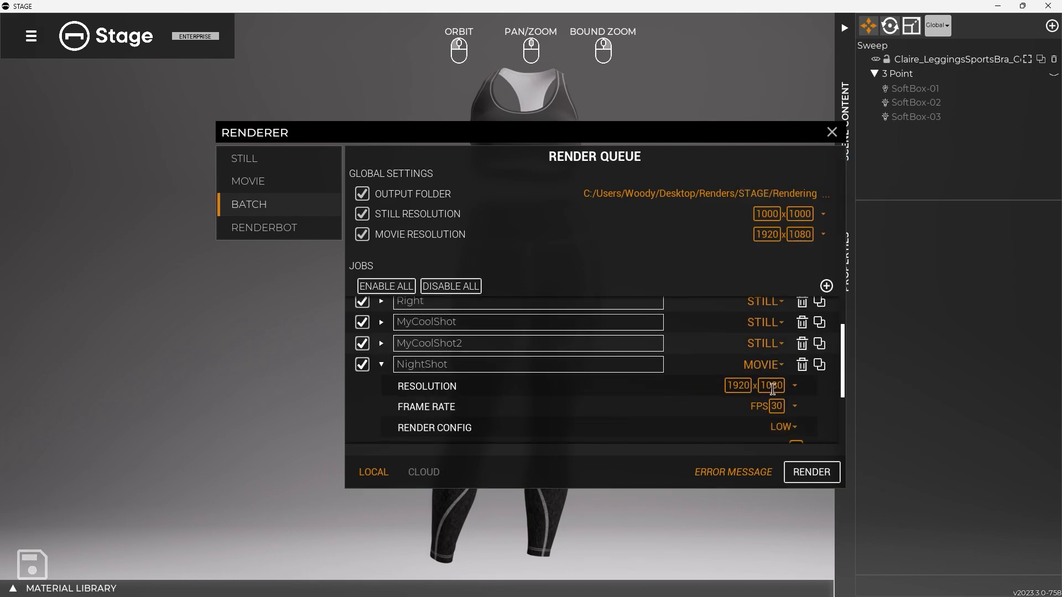
scroll(796, 390, "down", 2)
left_click(795, 371)
left_click(794, 417)
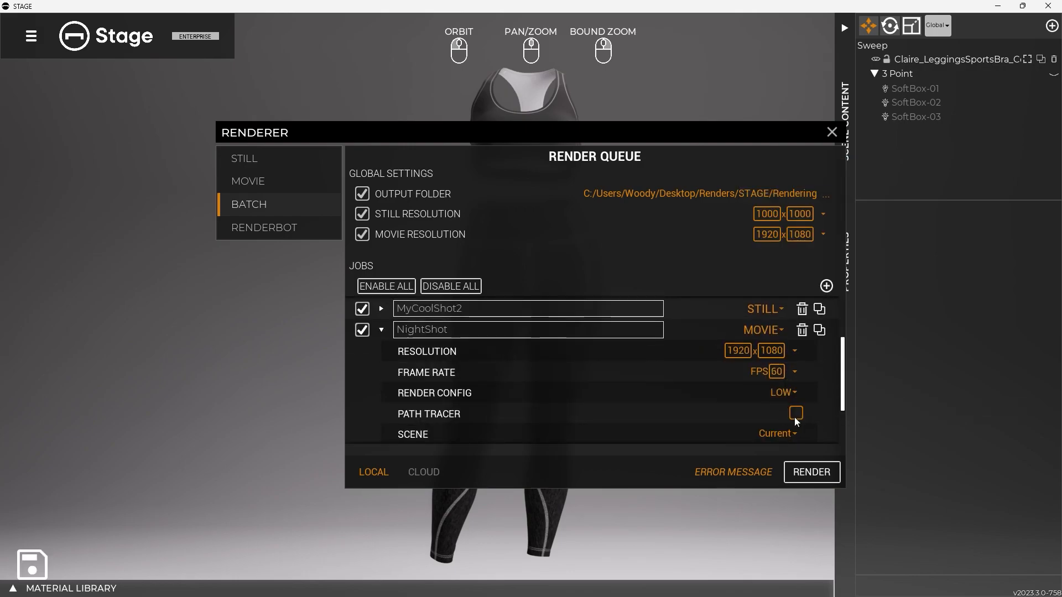
scroll(791, 398, "down", 2)
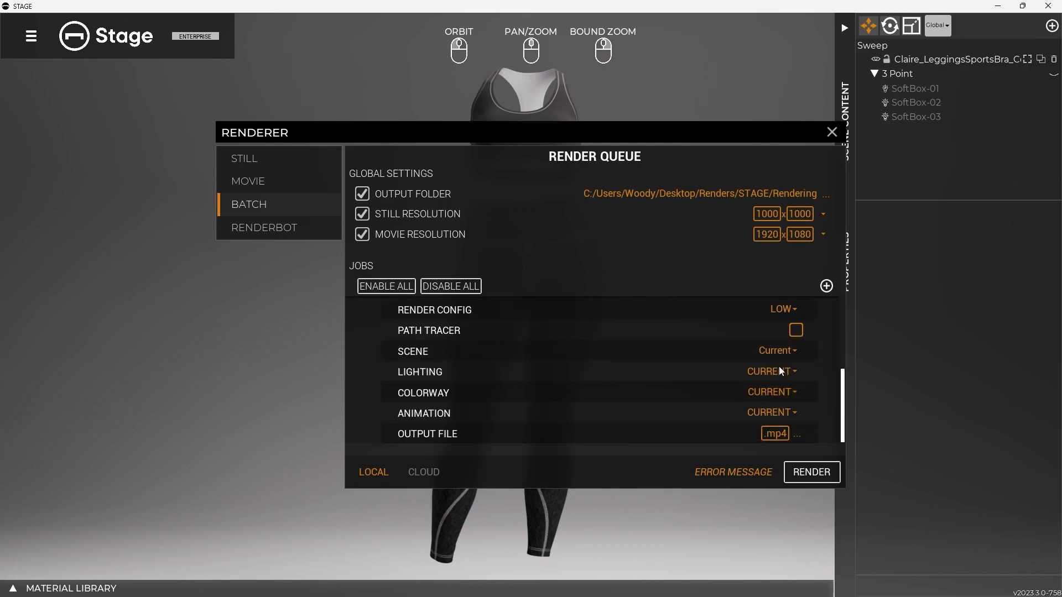
Set the NightShot job's animation to NIGHTSHOT, name its output file NightShot.mp4, and collapse the job
left_click(780, 416)
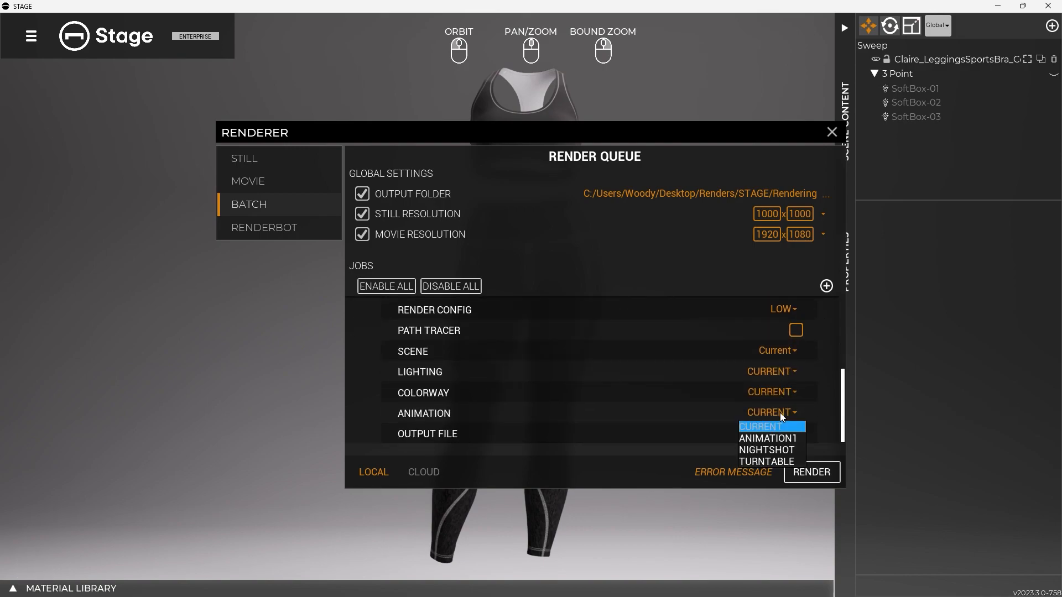
left_click(774, 449)
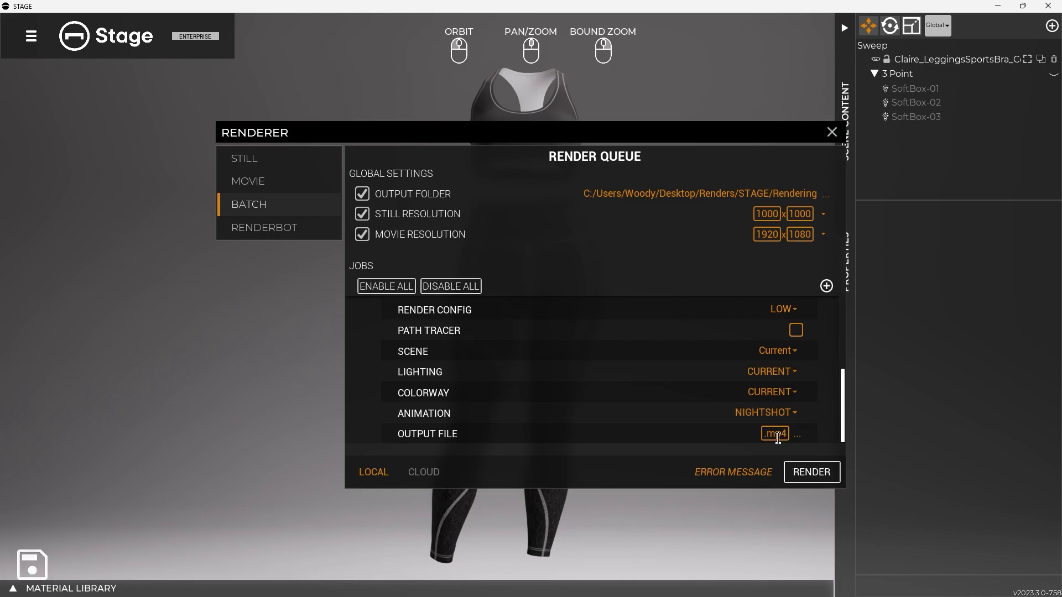
mouse_move(776, 430)
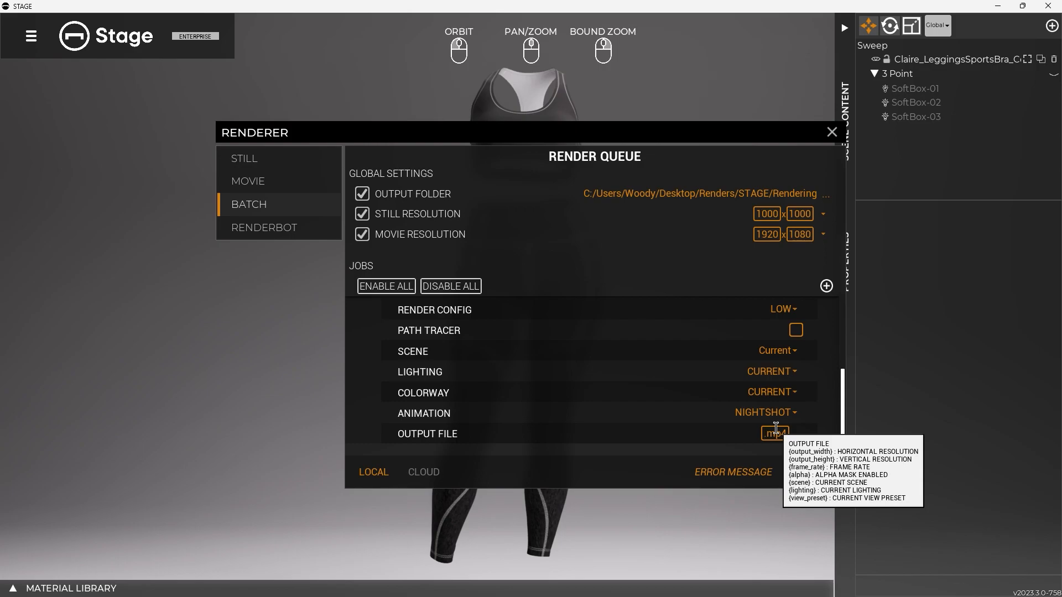
type("NightShot")
scroll(763, 417, "up", 1)
scroll(763, 417, "down", 1)
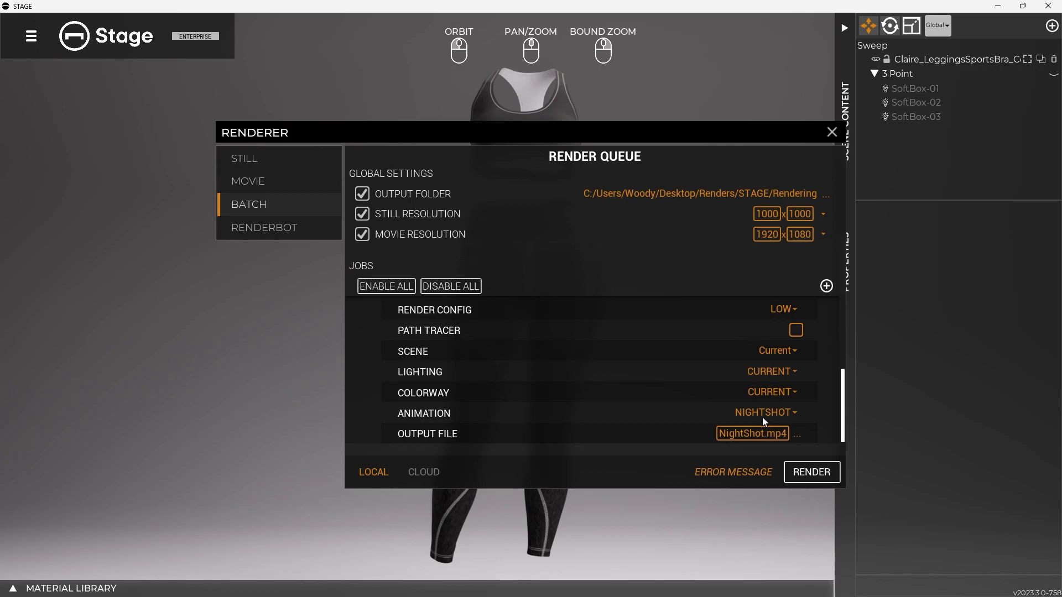
scroll(764, 424, "up", 2)
left_click(380, 304)
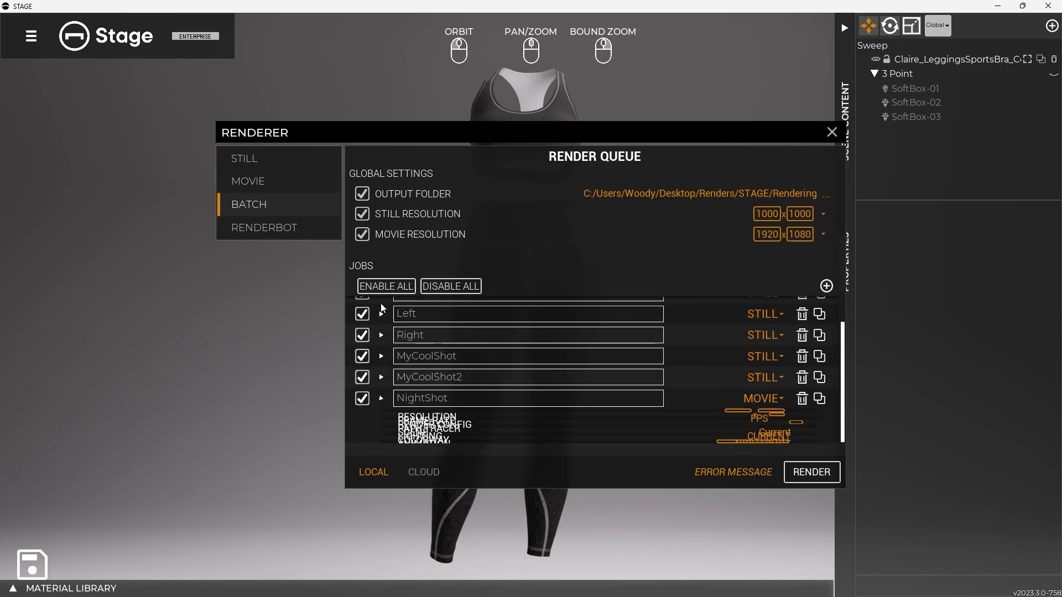
Expand the MyCoolShot2 job and set its output file name to {view_preset}_{scene}
left_click(381, 410)
scroll(679, 389, "down", 1)
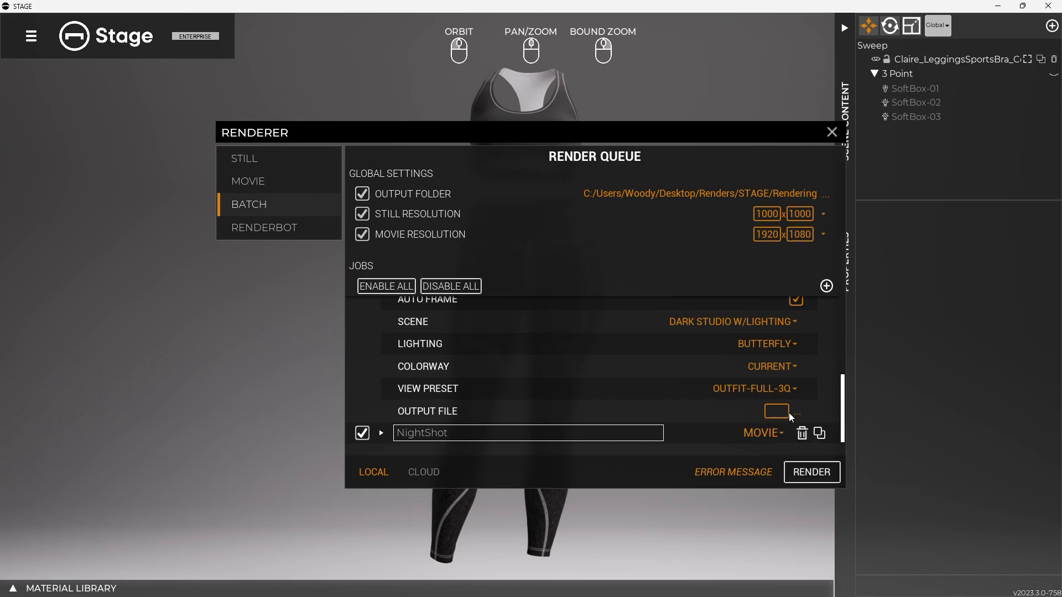
scroll(731, 401, "up", 4)
scroll(728, 403, "down", 4)
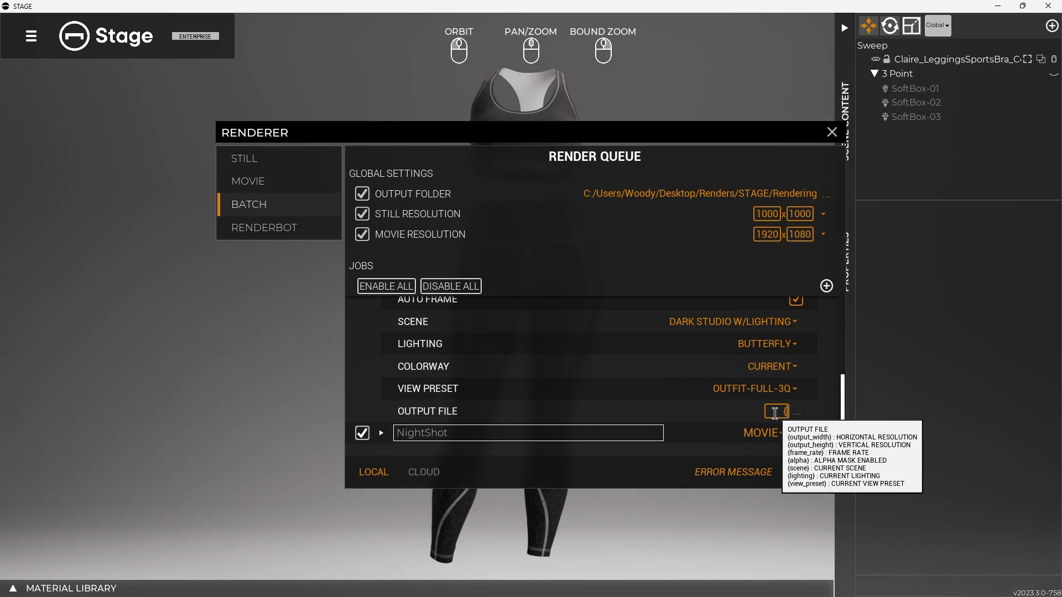
type("{view_preset}_{scene")
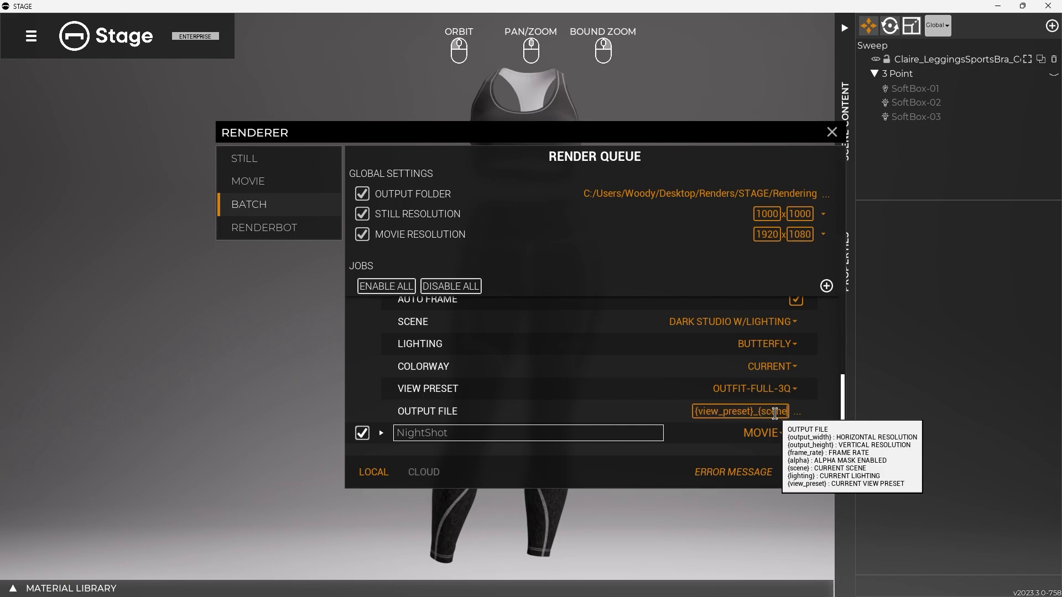
type("}")
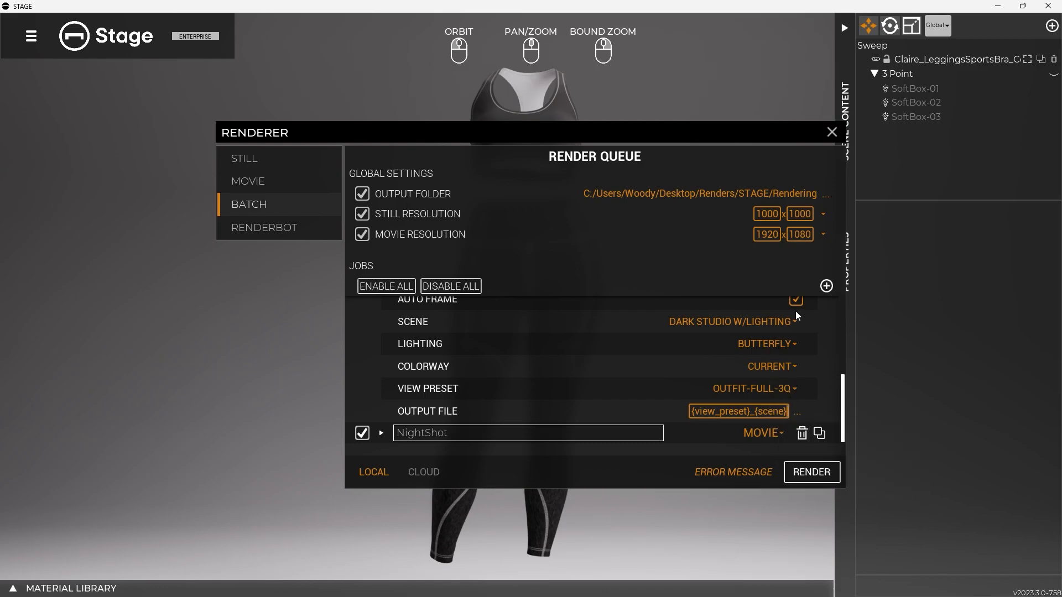
Collapse MyCoolShot2 and the other expanded jobs in the queue, and start the local batch render of all jobs
scroll(386, 354, "up", 5)
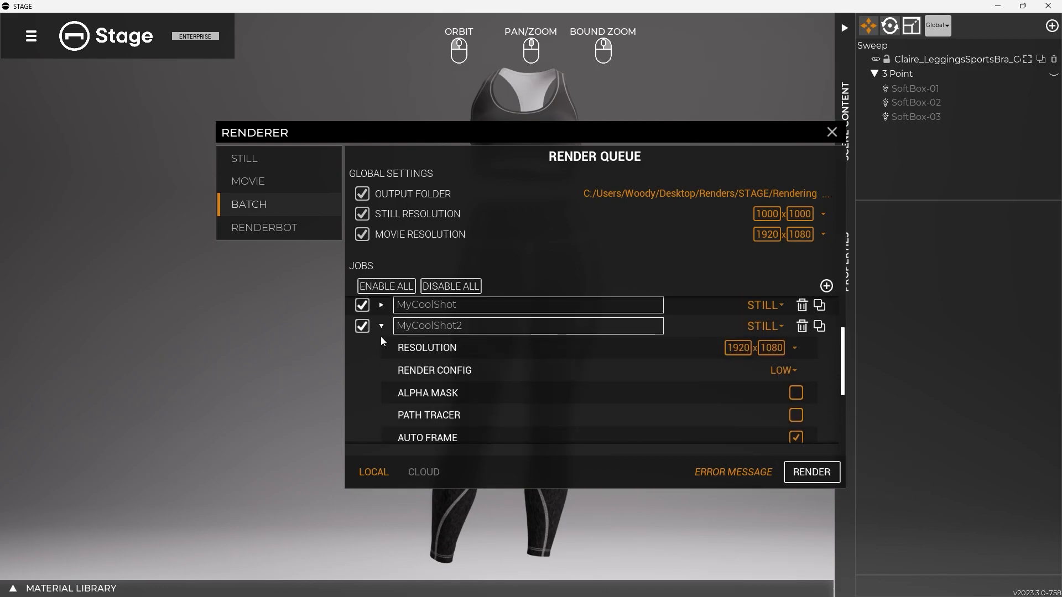
left_click(380, 327)
left_click(381, 347)
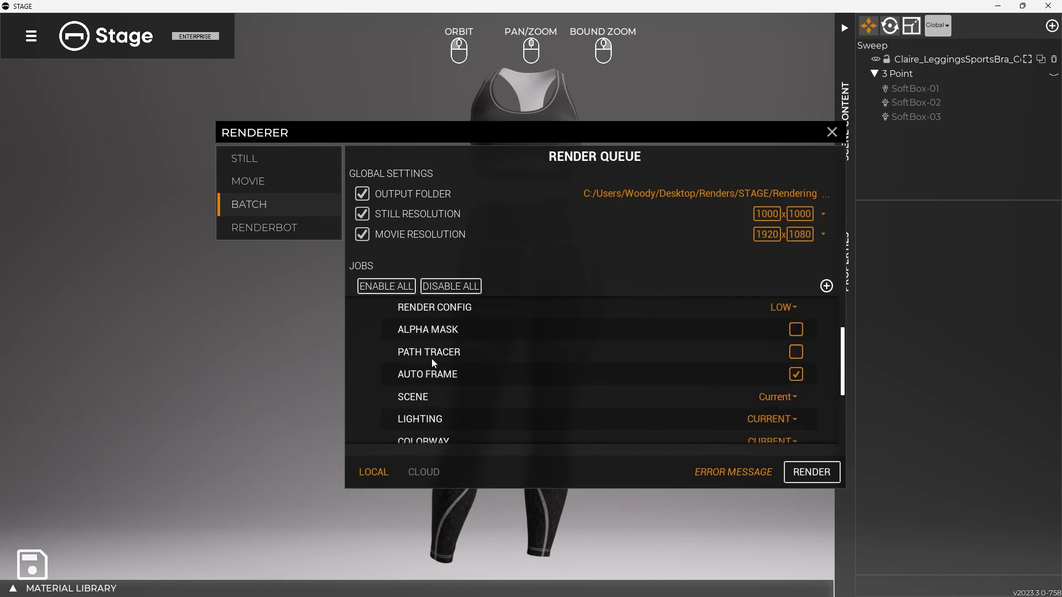
scroll(639, 354, "up", 3)
scroll(639, 354, "down", 3)
mouse_move(592, 379)
scroll(497, 364, "up", 4)
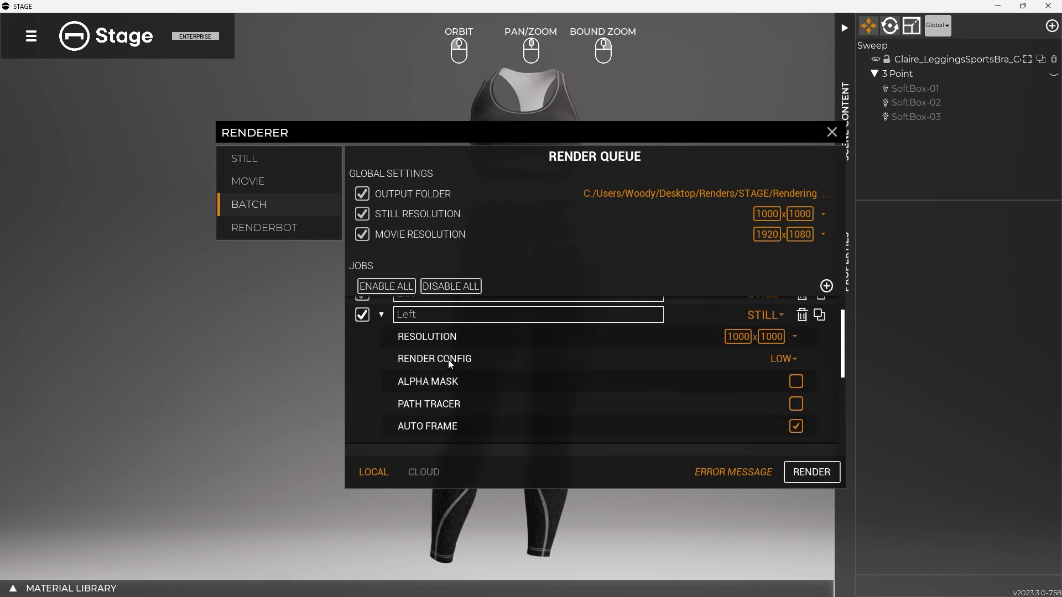
left_click(390, 350)
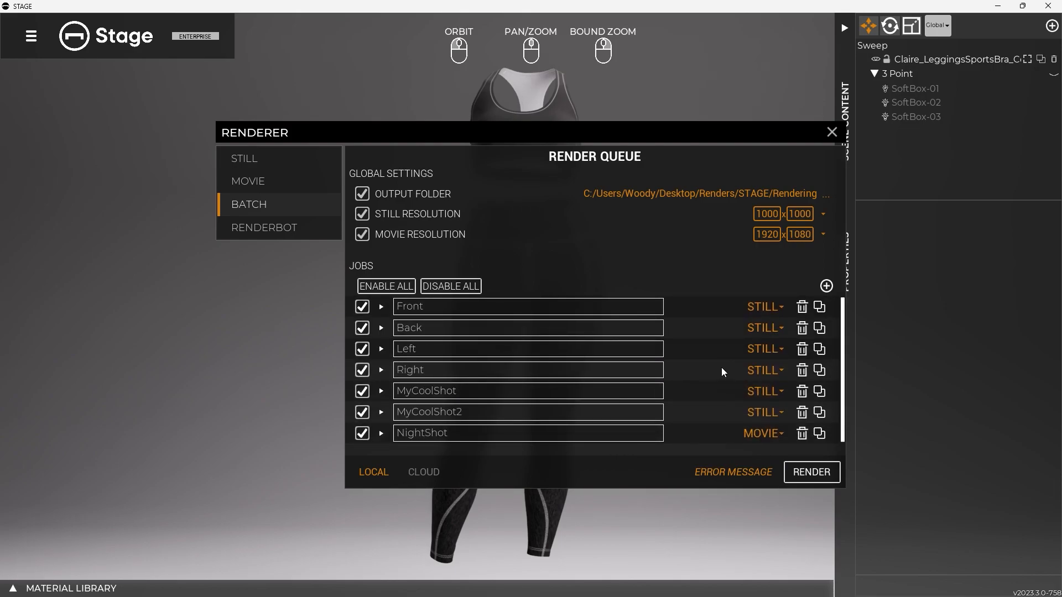
left_click(808, 473)
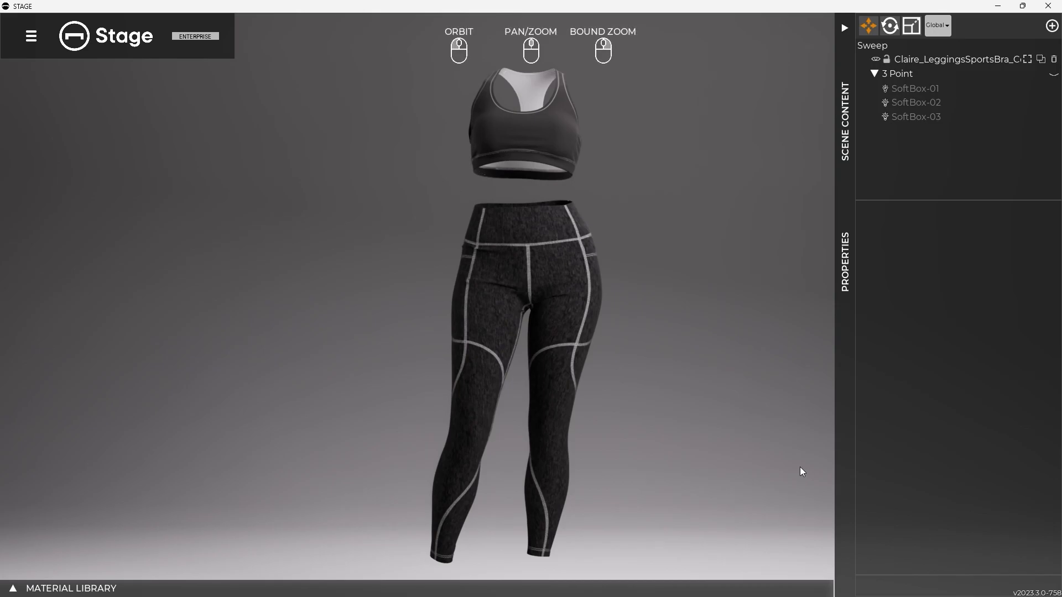
Bring the Rendering folder's File Explorer window into view, browse the rendered stills starting from STAGE_{model}_Back.png, and play NightShot.mp4
left_click_drag(1061, 182, 400, 130)
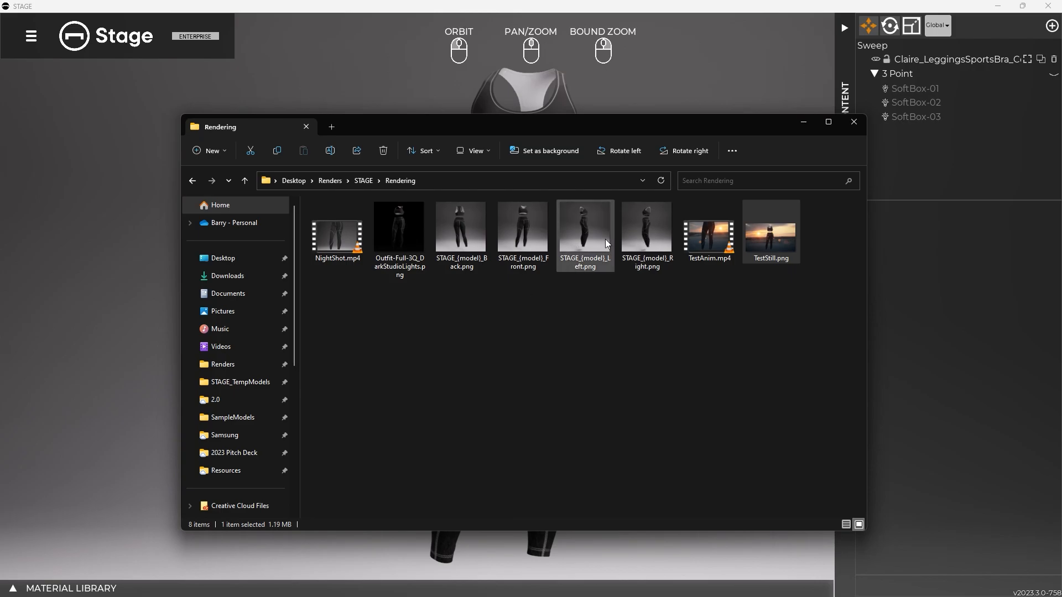
left_click(464, 237)
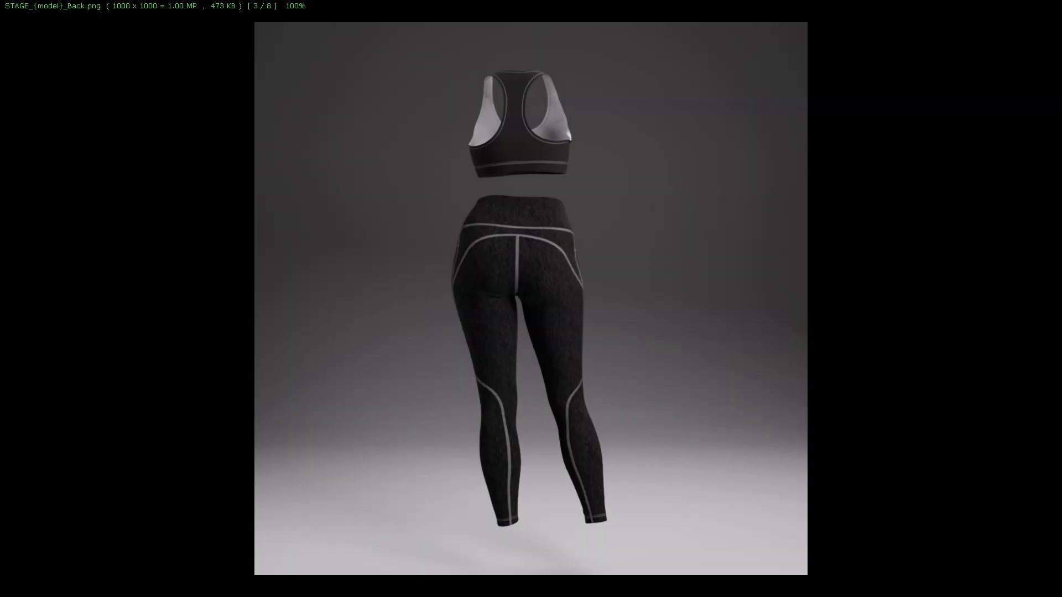
scroll(528, 263, "up", 2)
scroll(524, 261, "down", 6)
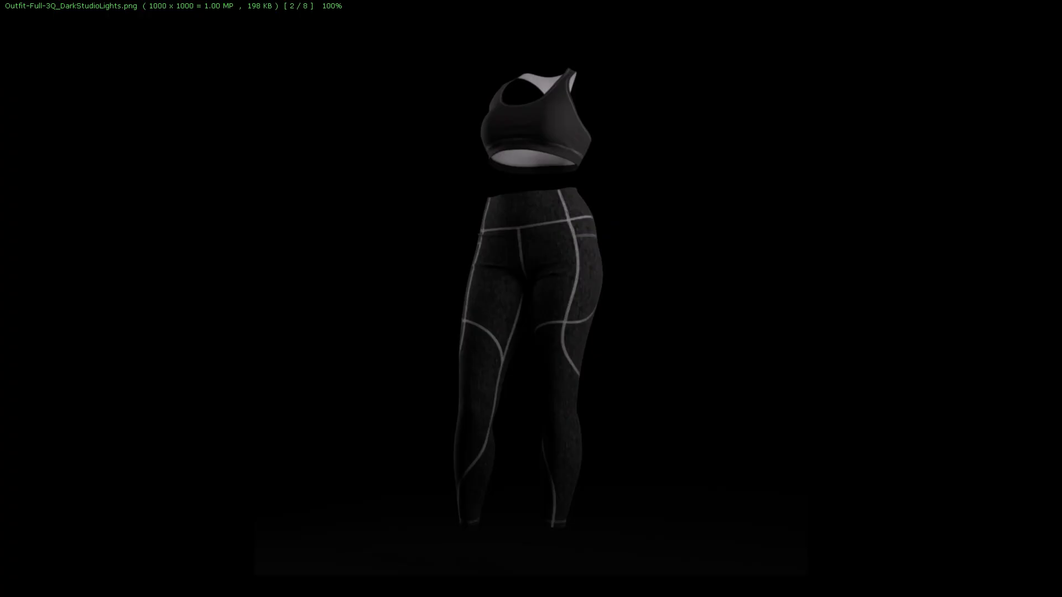
scroll(531, 298, "up", 5)
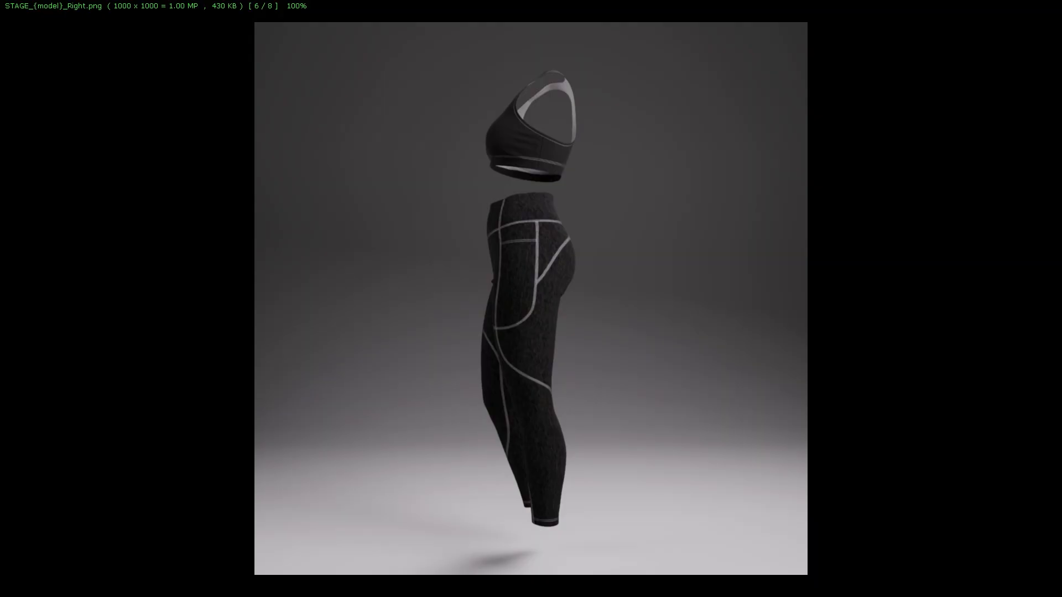
scroll(531, 299, "up", 1)
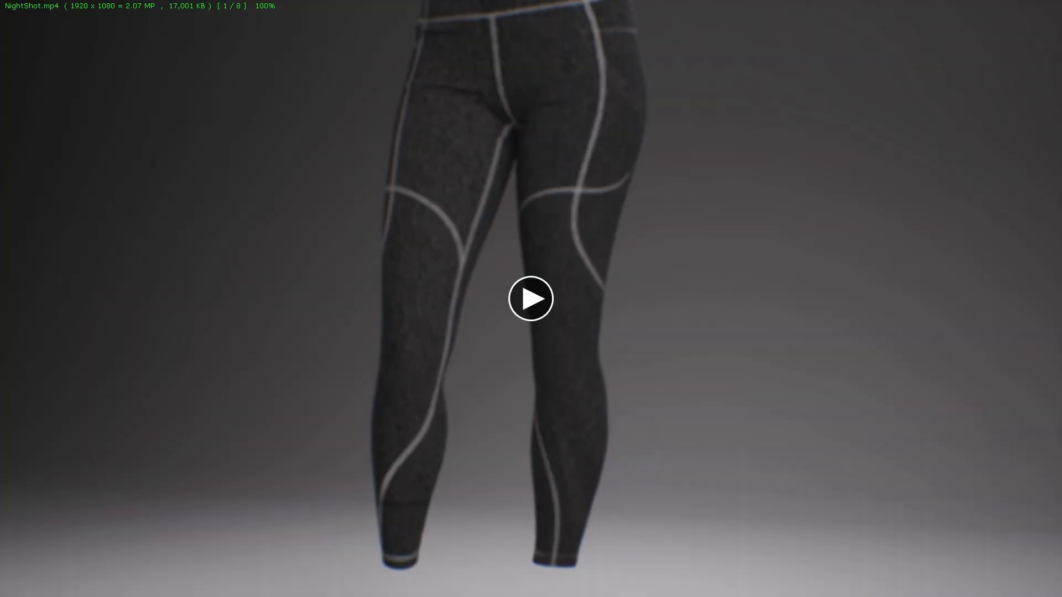
left_click(540, 305)
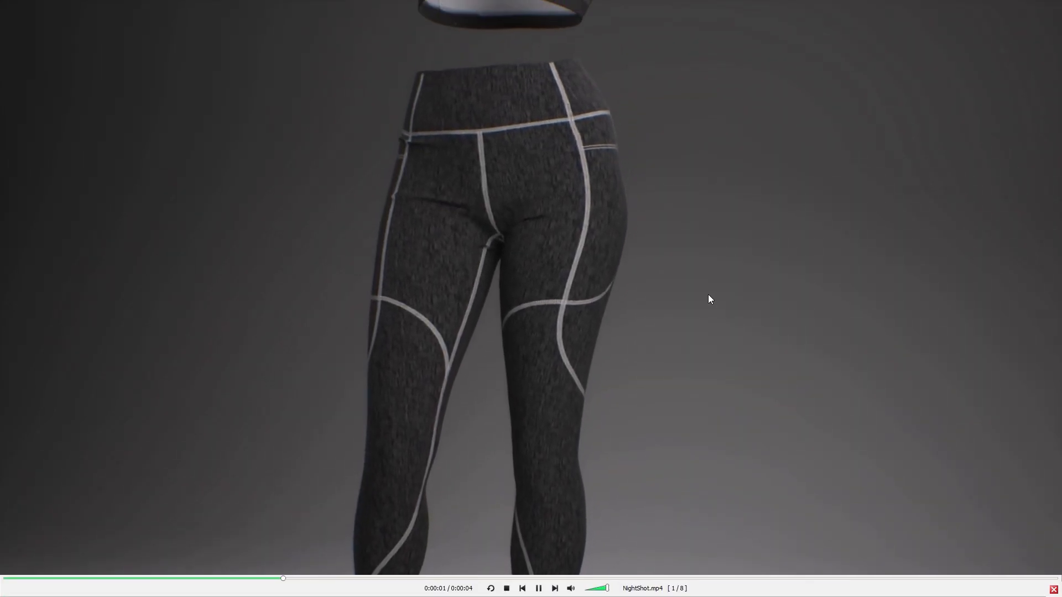
key("Escape")
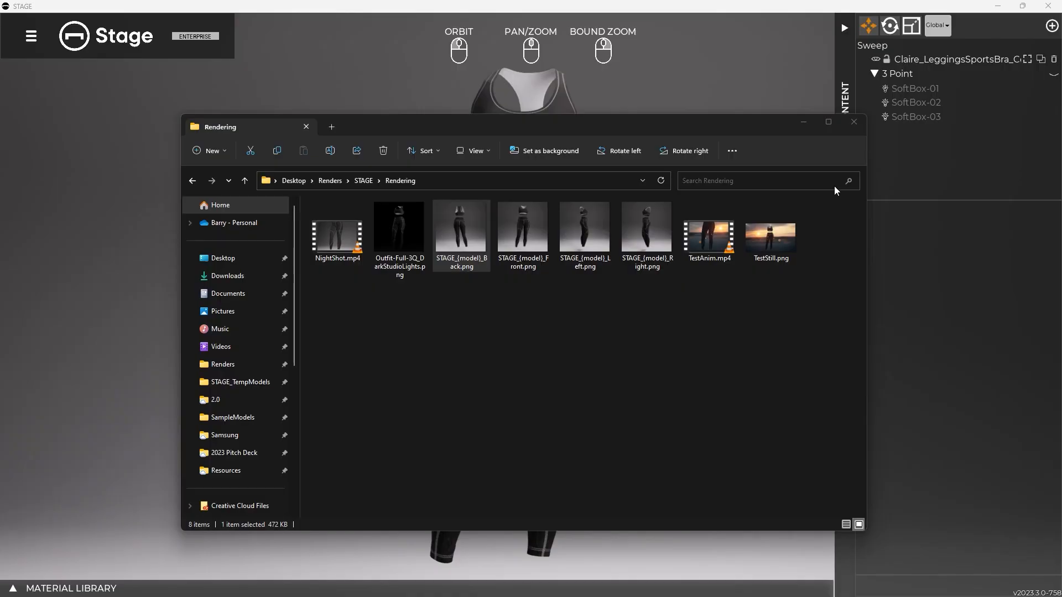
left_click_drag(526, 132, 1061, 148)
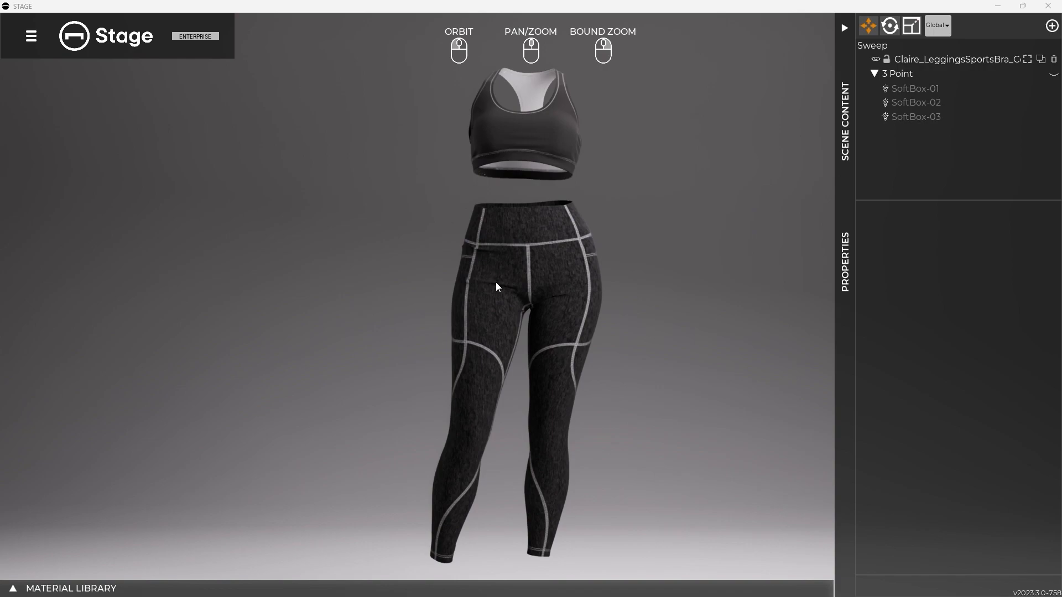
left_click_drag(1061, 145, 489, 121)
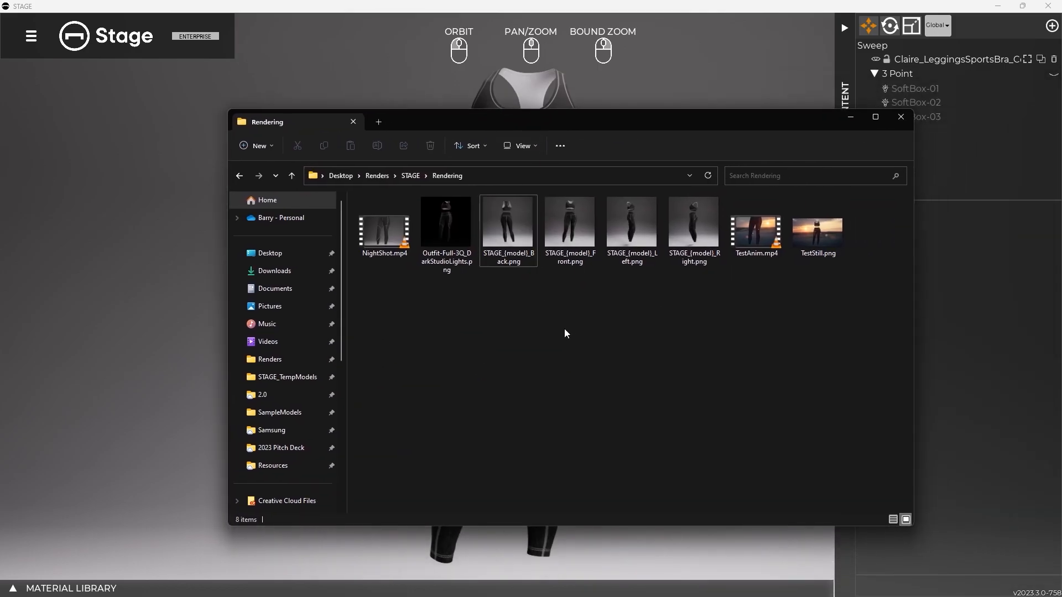